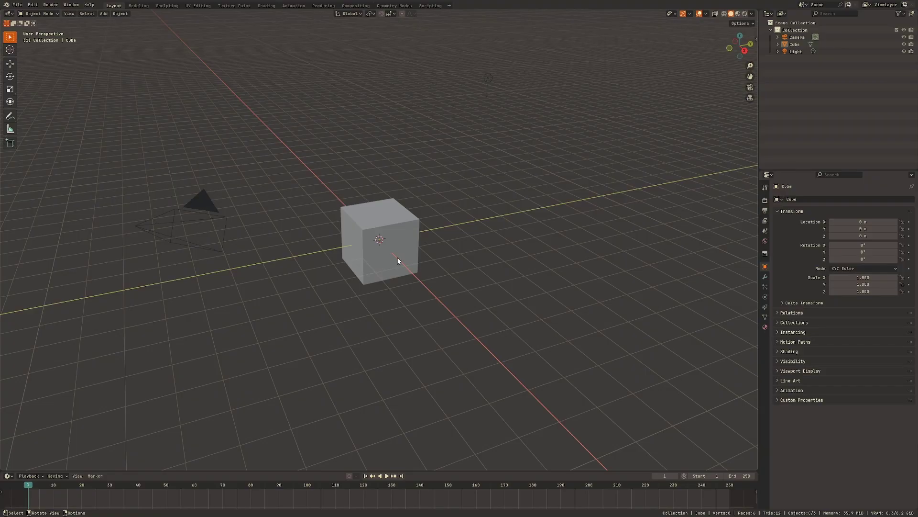
Step: Replace the default cube with a freshly added cube mesh
left_click(398, 257)
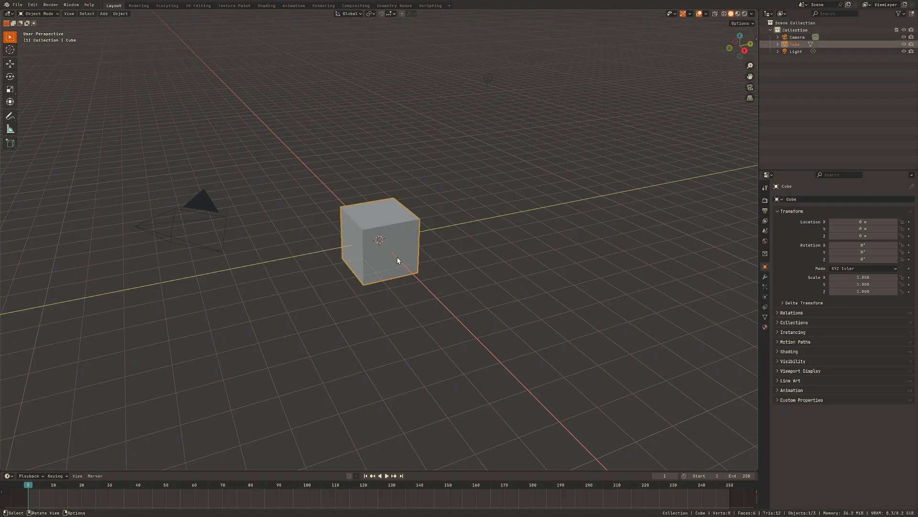
key("x")
left_click(398, 258)
key("shift+a")
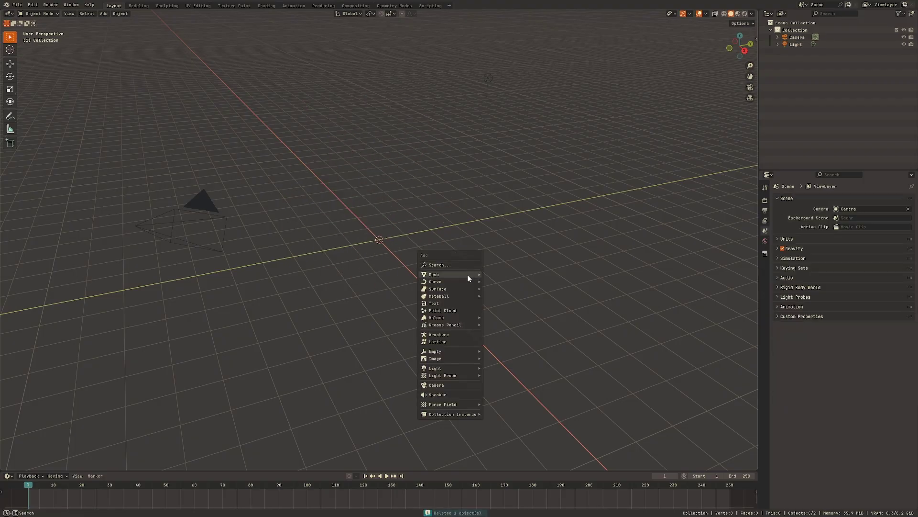
left_click(506, 279)
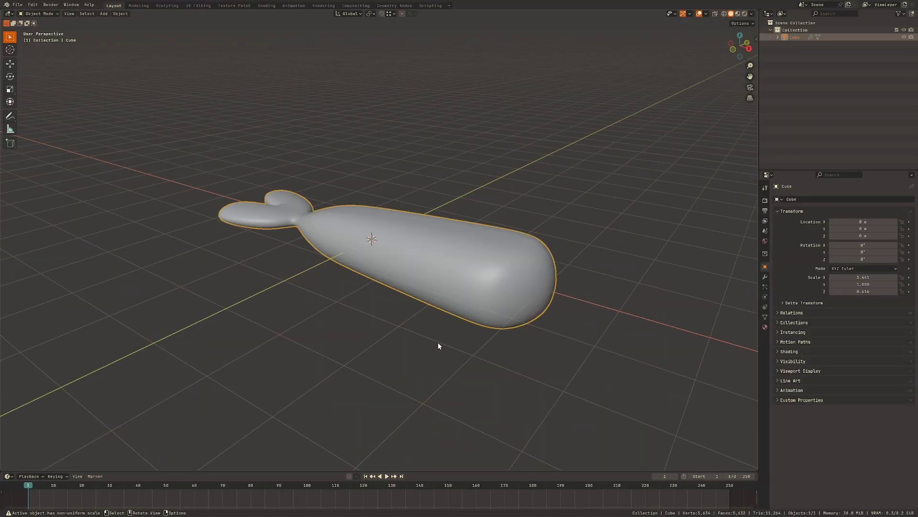
Step: Shape the fish body in Edit mode, render a preview, and start the addon download
key("Tab")
middle_click_drag(532, 347, 391, 341)
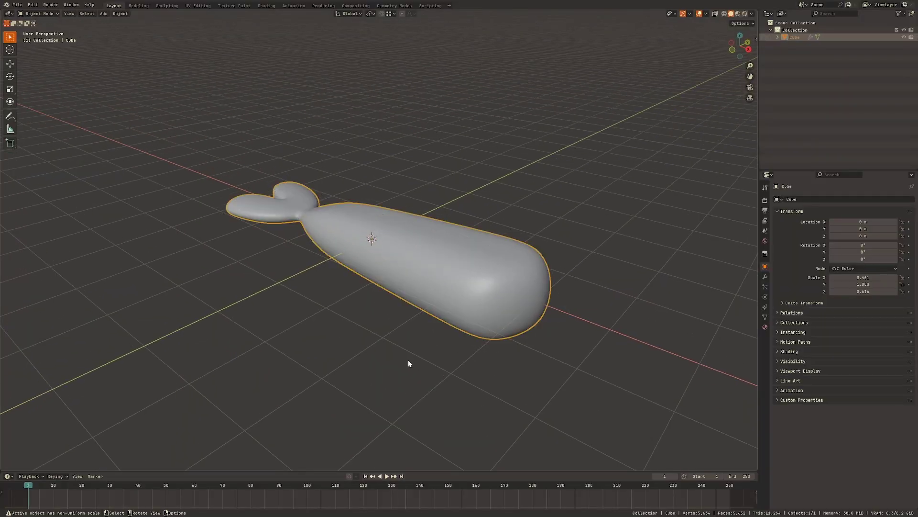
mouse_move(471, 392)
middle_mouse_down()
mouse_move(502, 359)
mouse_move(473, 376)
middle_mouse_up()
key("Tab")
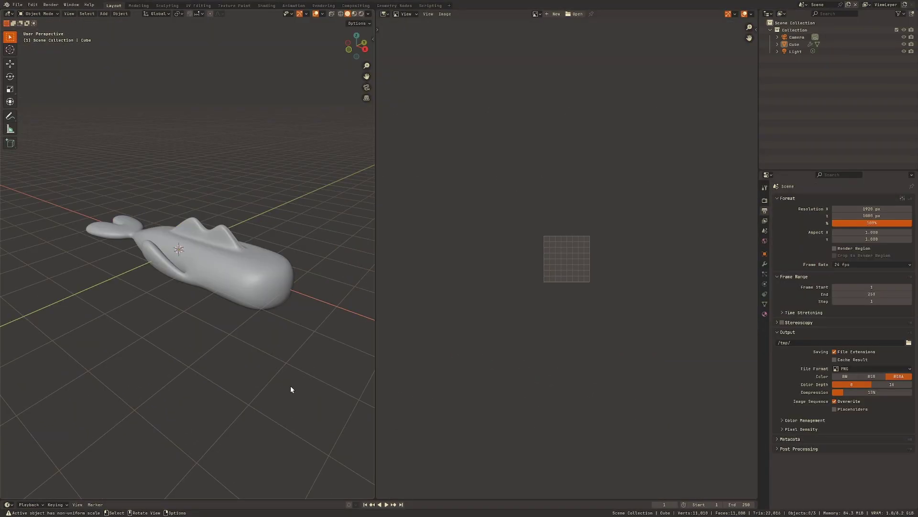
key("F12")
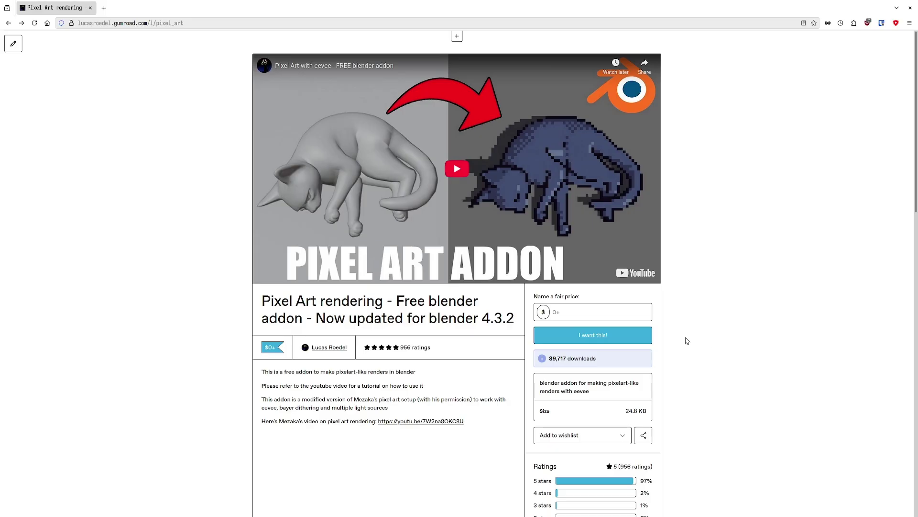
left_click(630, 316)
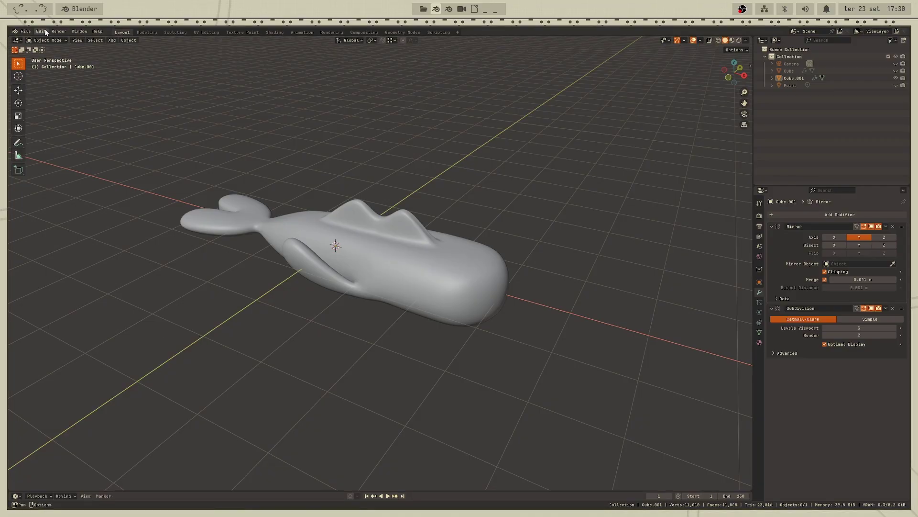
Step: Install the Pixel Art addon from the downloads folder via Preferences > Add-ons
left_click(45, 32)
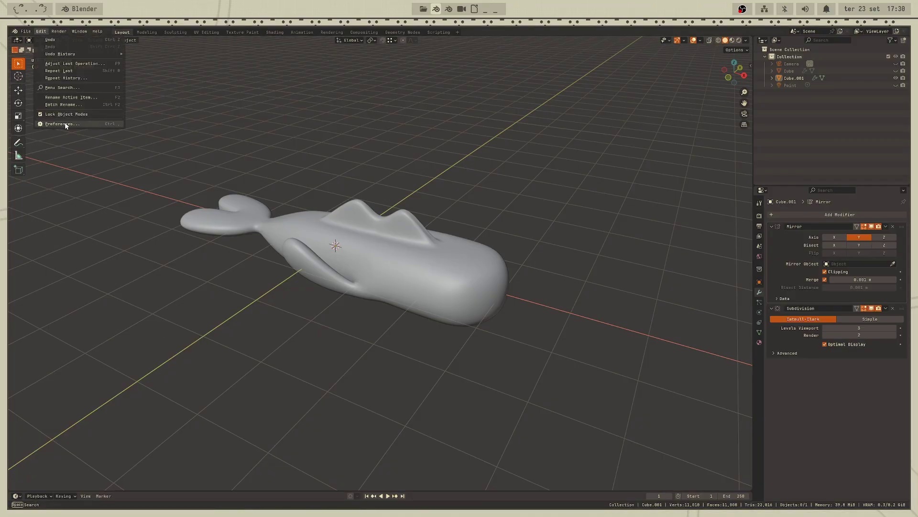
left_click(65, 122)
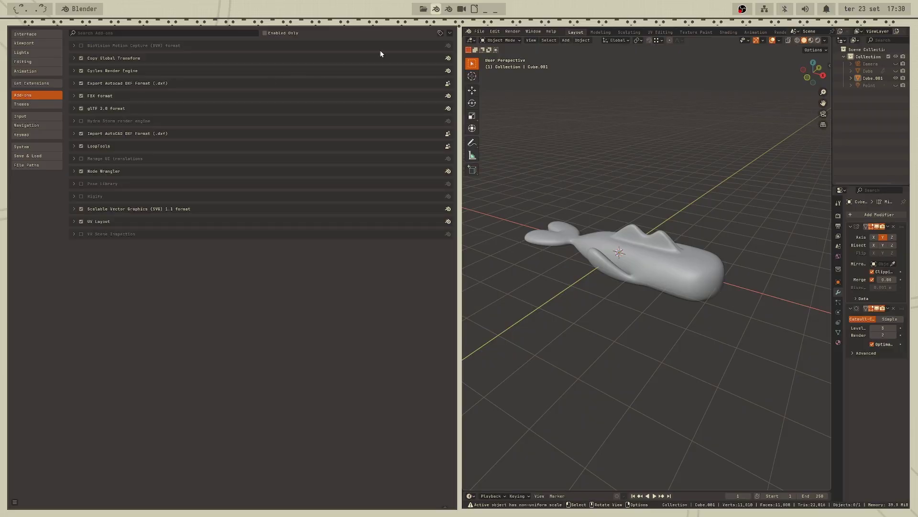
left_click(413, 51)
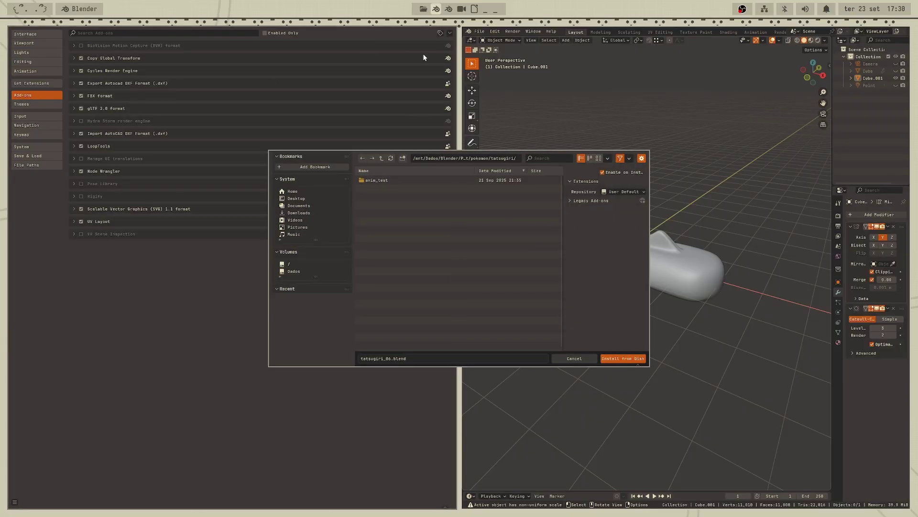
left_click(299, 213)
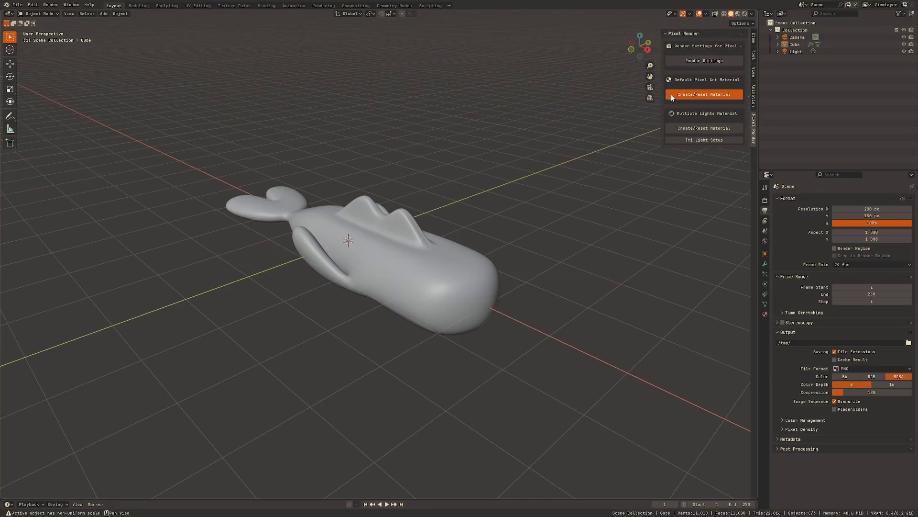
Step: Create the pixel art material and assign PixelArt_Simple to the fish
left_click(671, 94)
left_click(764, 313)
left_click(778, 230)
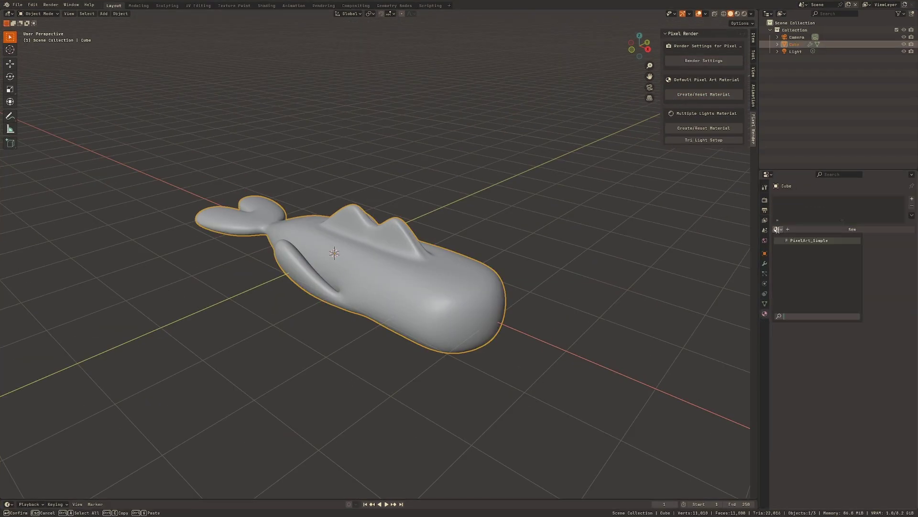
left_click(809, 240)
key("n")
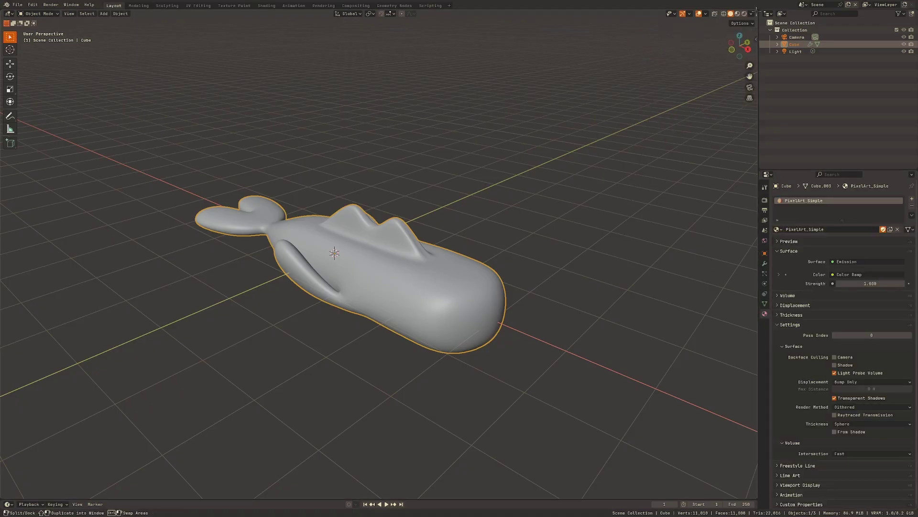
Step: Show the F12 pixel-art render in a right-side Image Editor and enlarge the bottom area
left_click(352, 251)
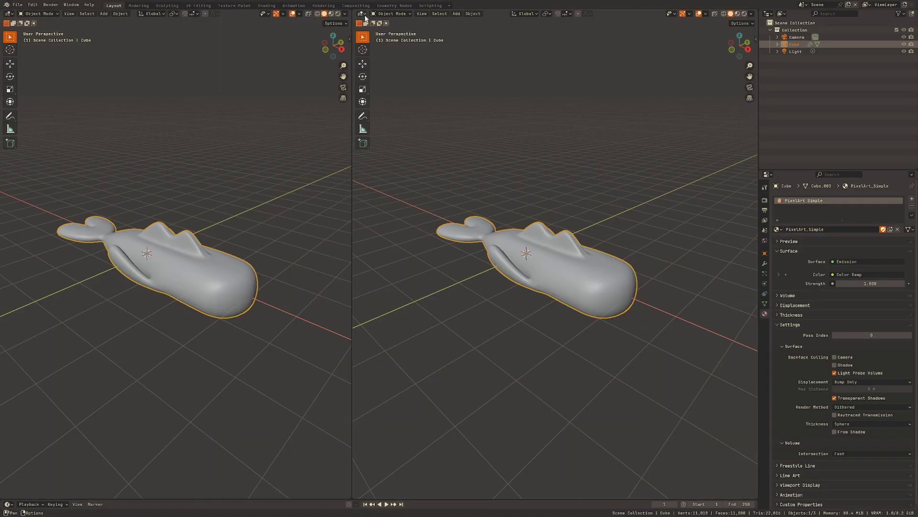
left_click(363, 14)
left_click(380, 41)
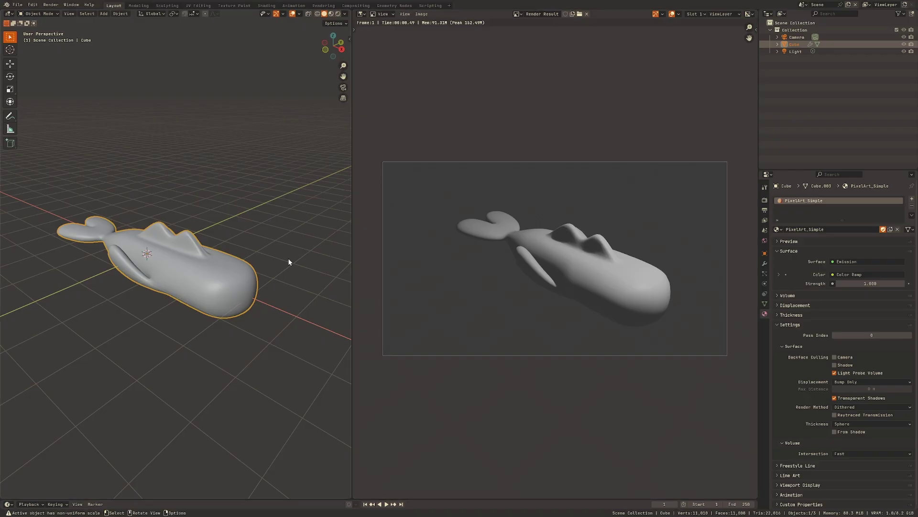
key("F12")
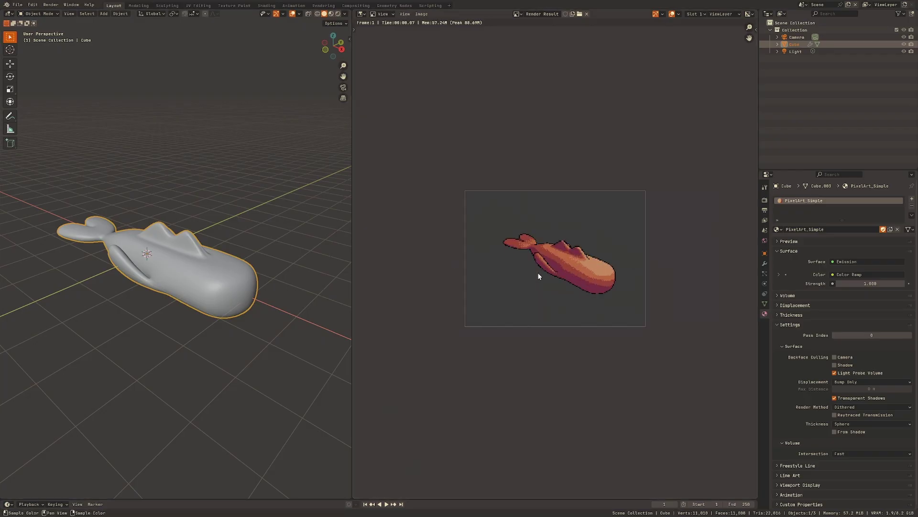
scroll(537, 272, "up", 3)
scroll(546, 273, "down", 1)
left_click_drag(352, 287, 380, 287)
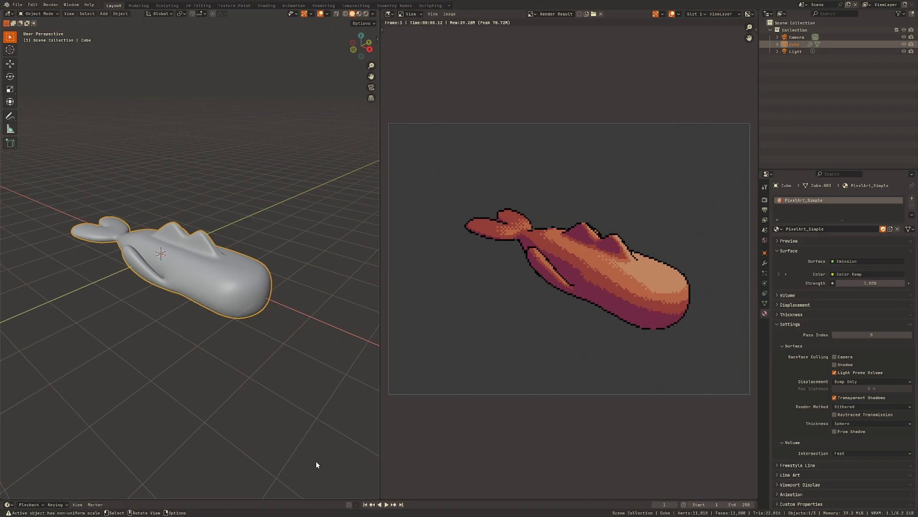
left_click_drag(323, 500, 320, 247)
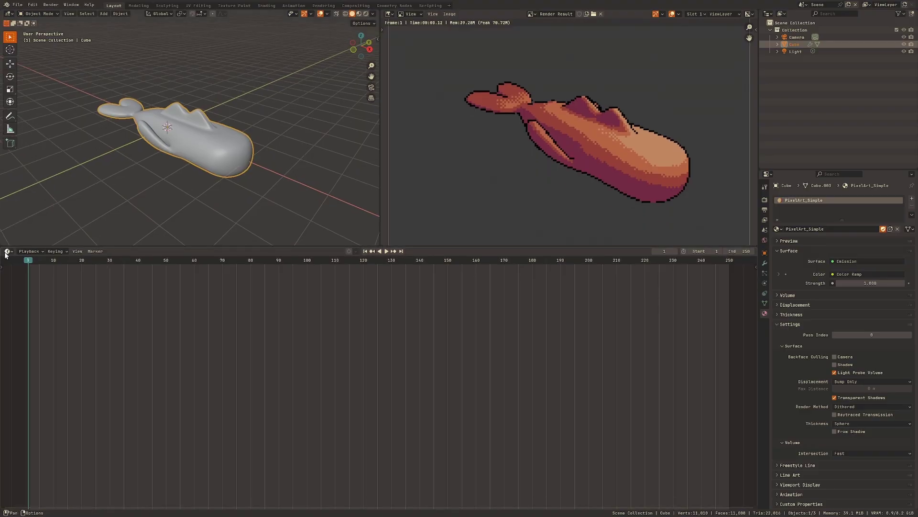
Step: Turn the bottom area into the Shader Editor and sample the first ramp stop's dark colour
left_click(6, 252)
left_click(45, 316)
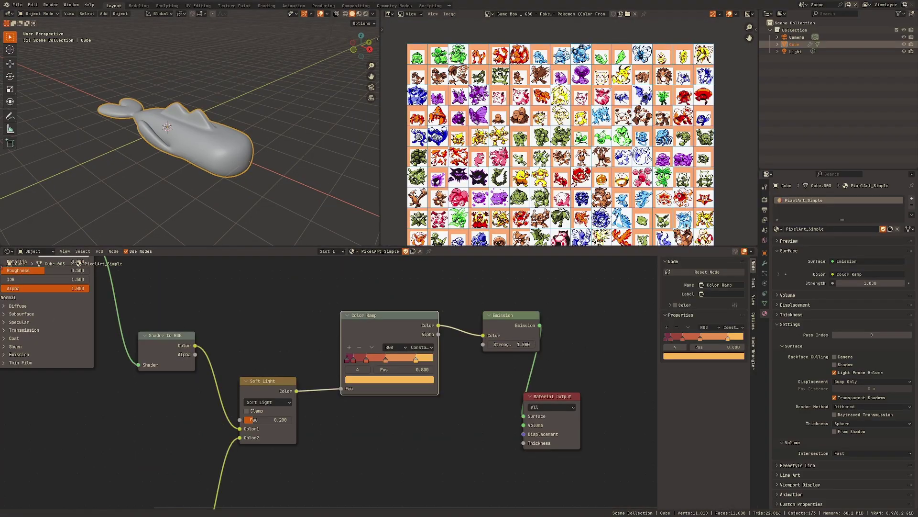
key("e")
scroll(567, 129, "up", 3)
scroll(567, 129, "up", 3)
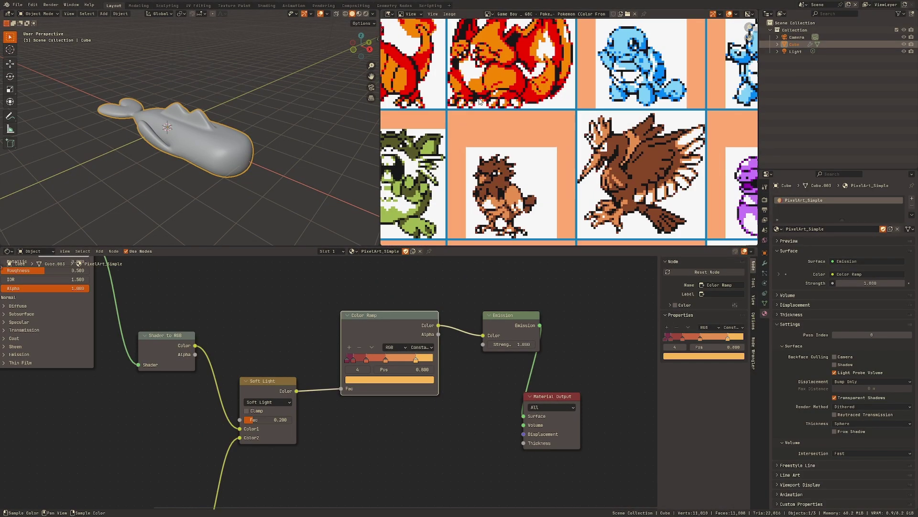
scroll(567, 130, "up", 2)
left_click(349, 361)
left_click(390, 380)
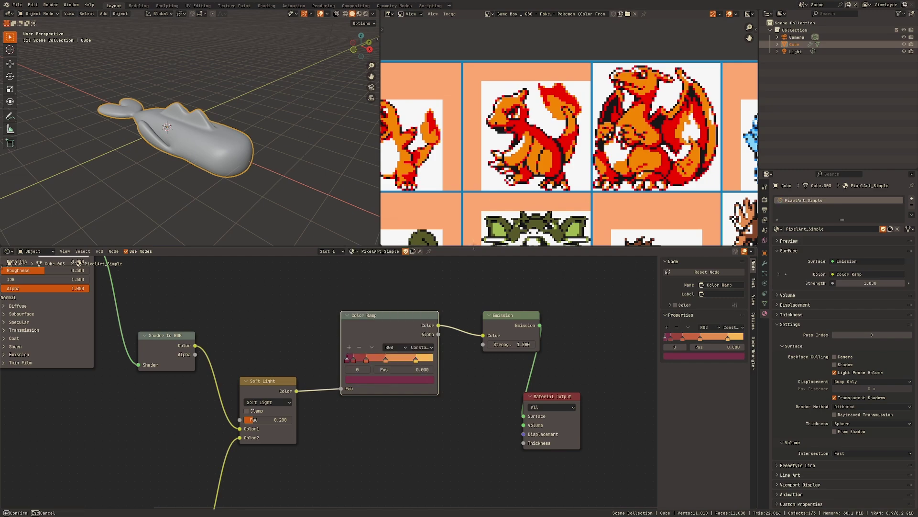
key("e")
Step: Sample red, orange and white from the sprite for the remaining three ramp stops
left_click(368, 361)
left_click(390, 381)
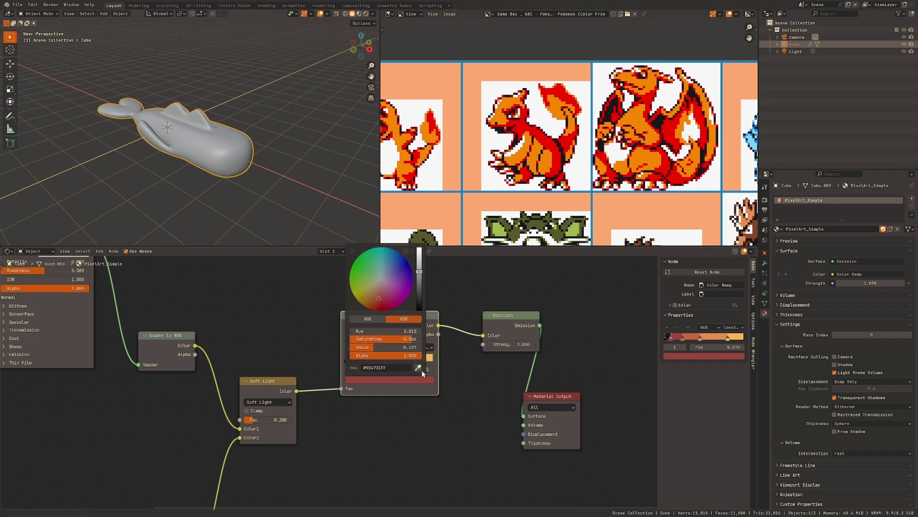
key("e")
left_click(385, 360)
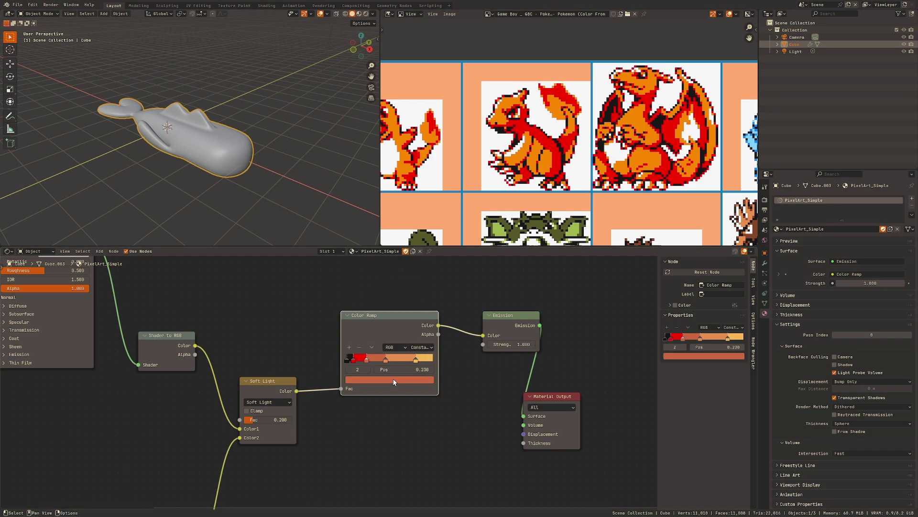
left_click(389, 380)
key("e")
left_click(435, 223)
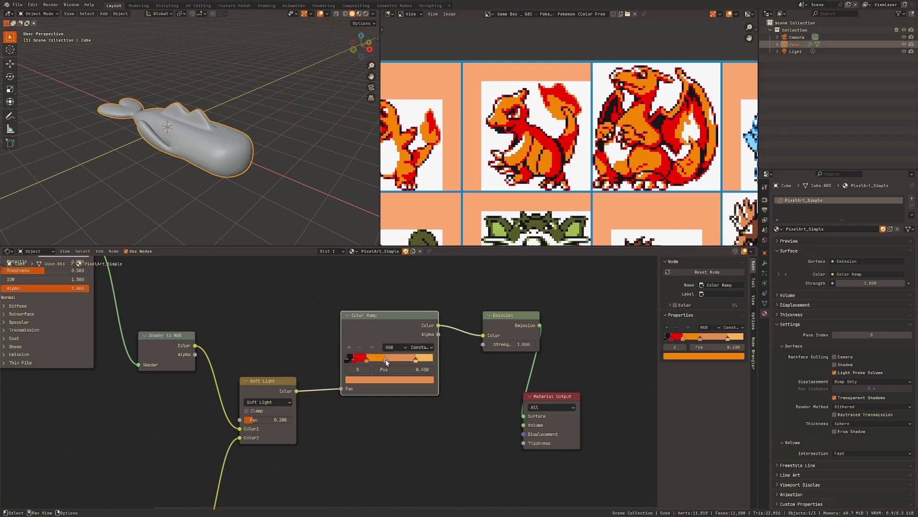
left_click(390, 381)
key("e")
left_click(434, 222)
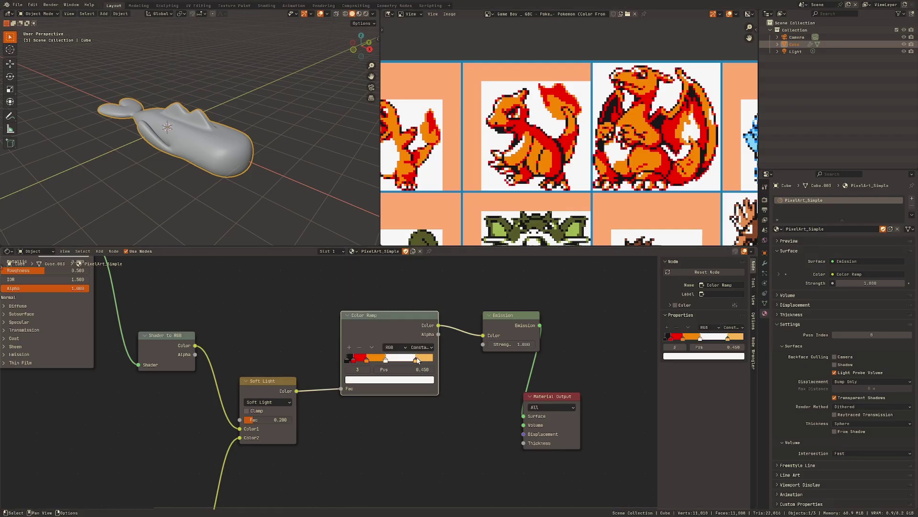
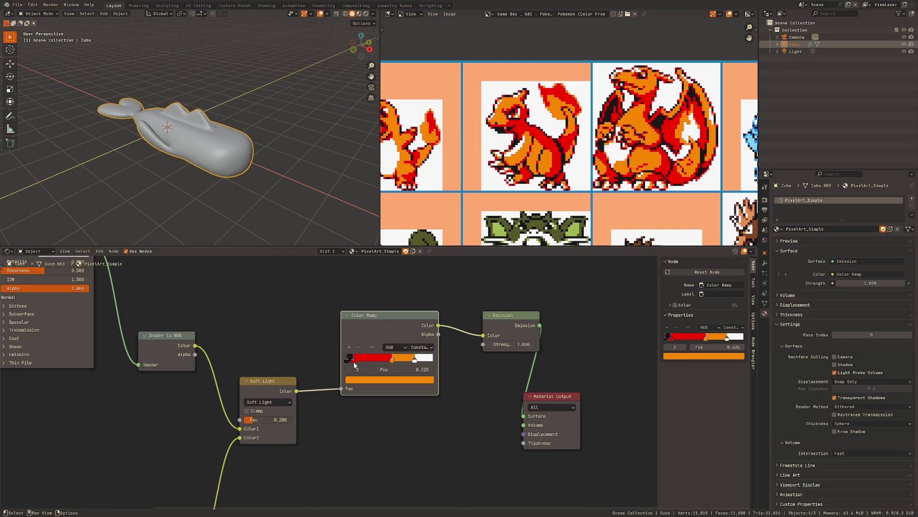
Step: Shift the red colour ramp stop and render the frame into the Render Result view
left_click_drag(354, 361, 367, 361)
left_click_drag(698, 250, 698, 262)
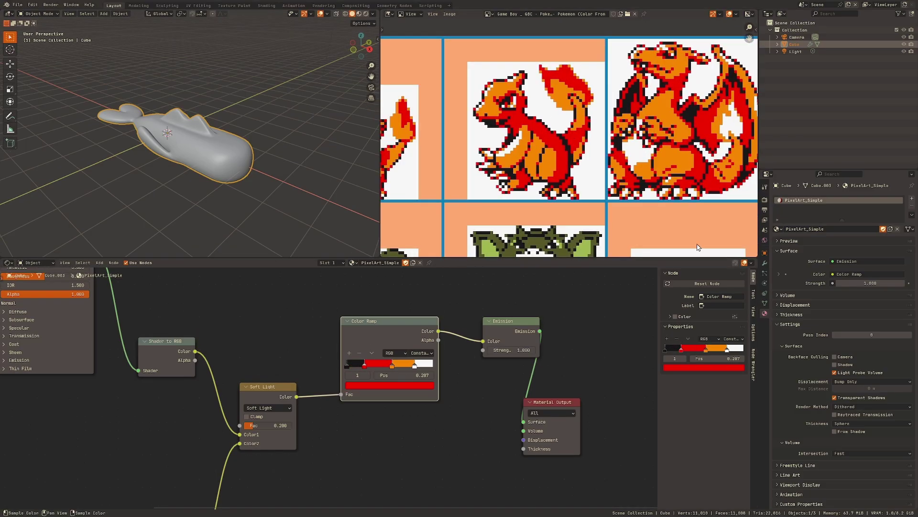
left_click_drag(595, 260, 596, 410)
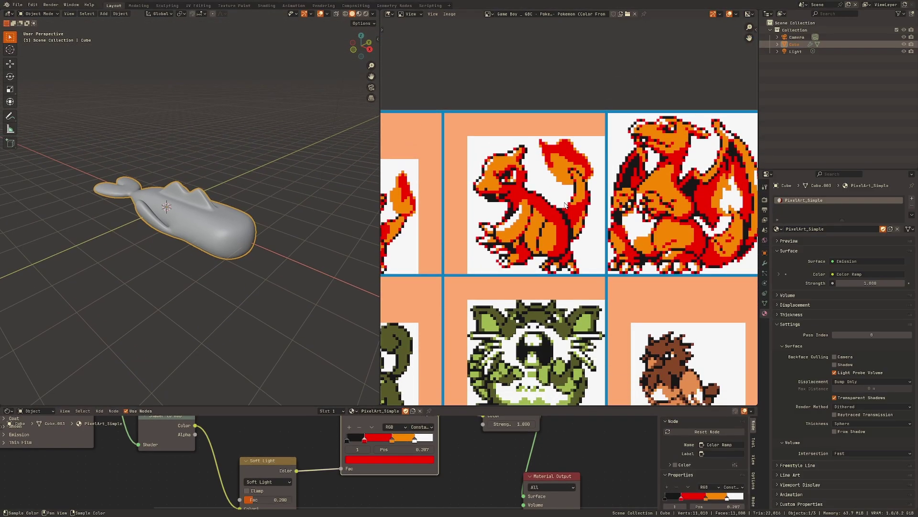
left_click(490, 14)
left_click(505, 43)
key("F12")
scroll(556, 211, "up", 2)
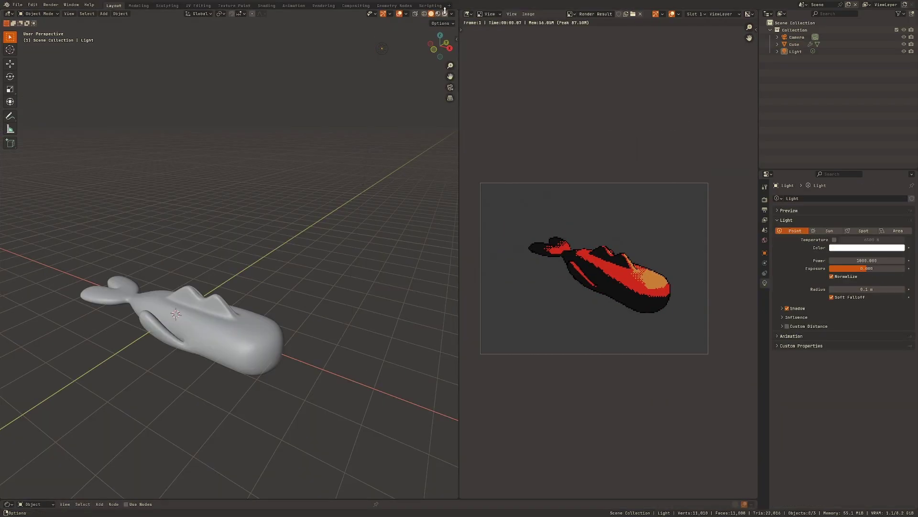
Step: Lower the light and set the Soft Light factor to 0.975
left_click(382, 47)
key("g")
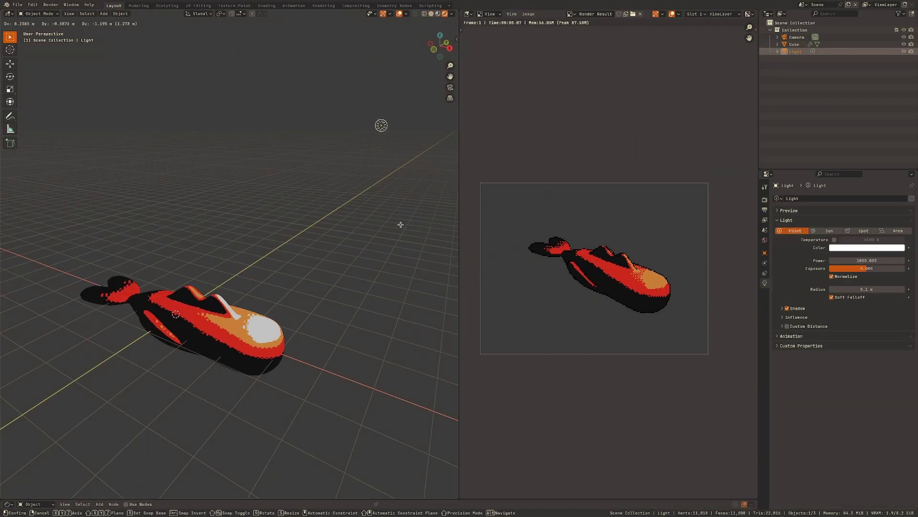
left_click(403, 222)
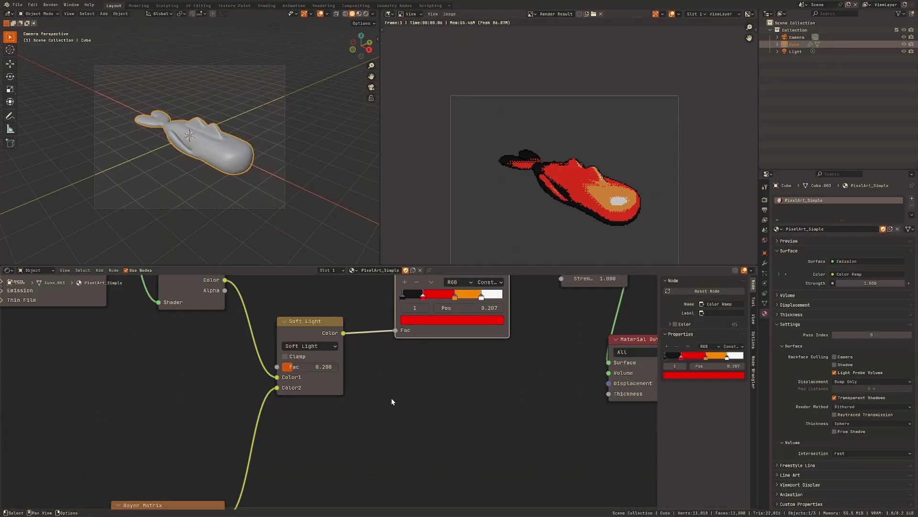
double_click(316, 367)
type("0.975")
key("Return")
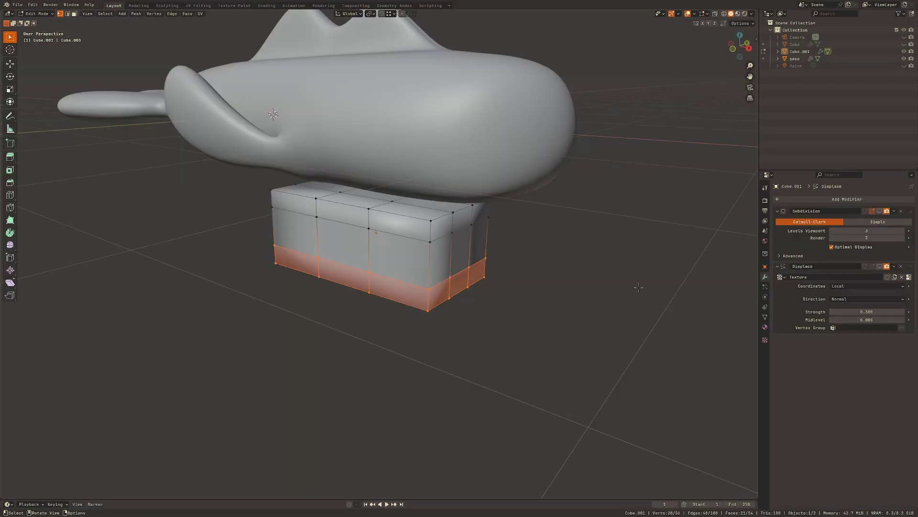
Step: Show the rice block's Subdivision and Displace modifiers in the viewport
key("Tab")
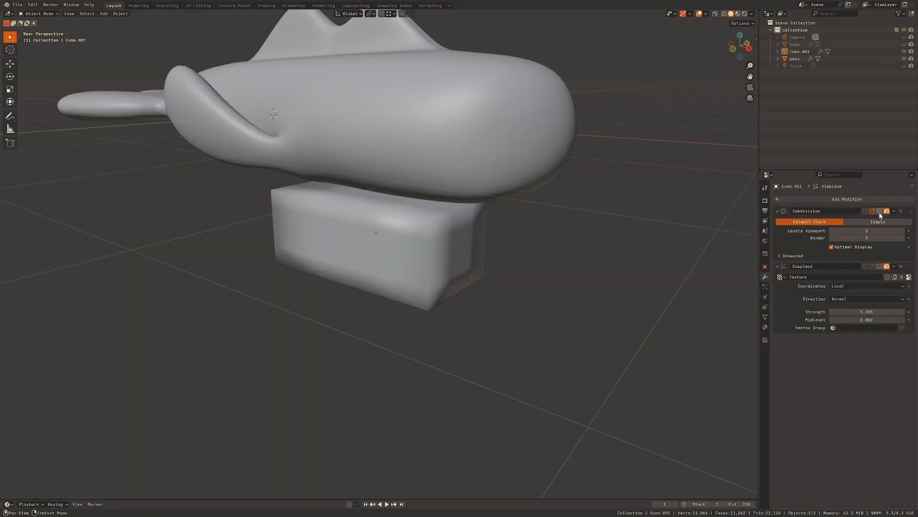
left_click(879, 211)
left_click(880, 266)
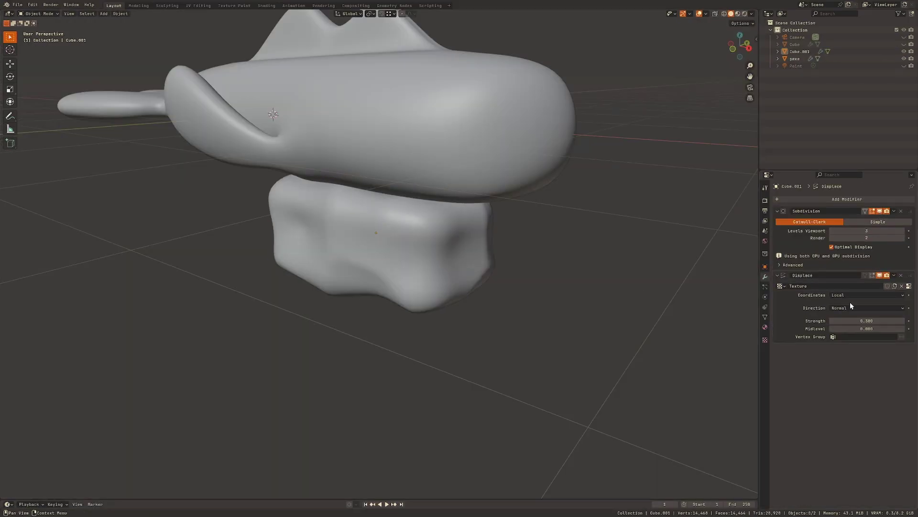
left_click(766, 340)
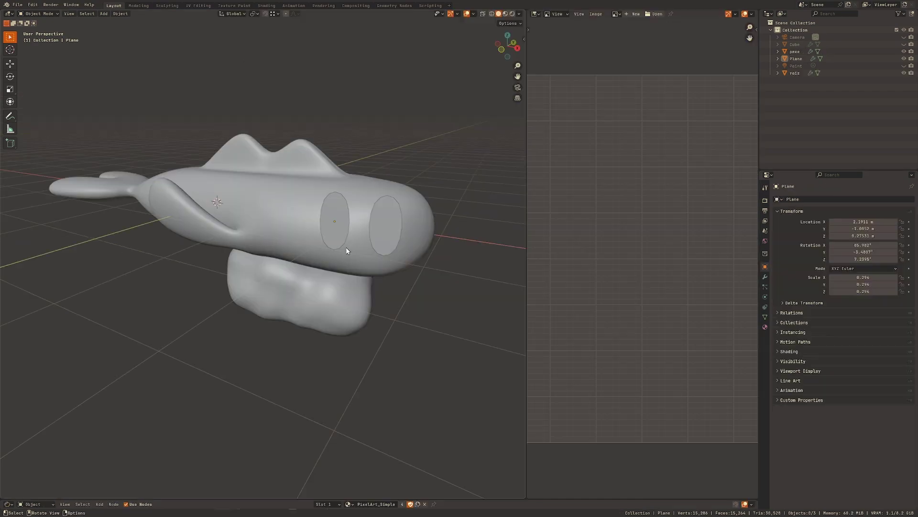
Step: Stop the eye planes from casting shadows and re-render the scene
left_click(347, 247)
middle_click_drag(380, 244, 446, 285)
key("F12")
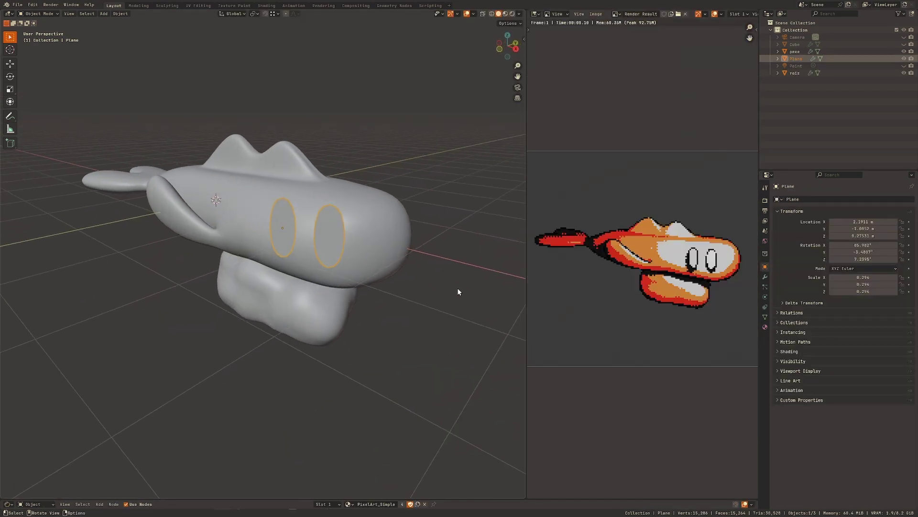
scroll(646, 251, "up", 4)
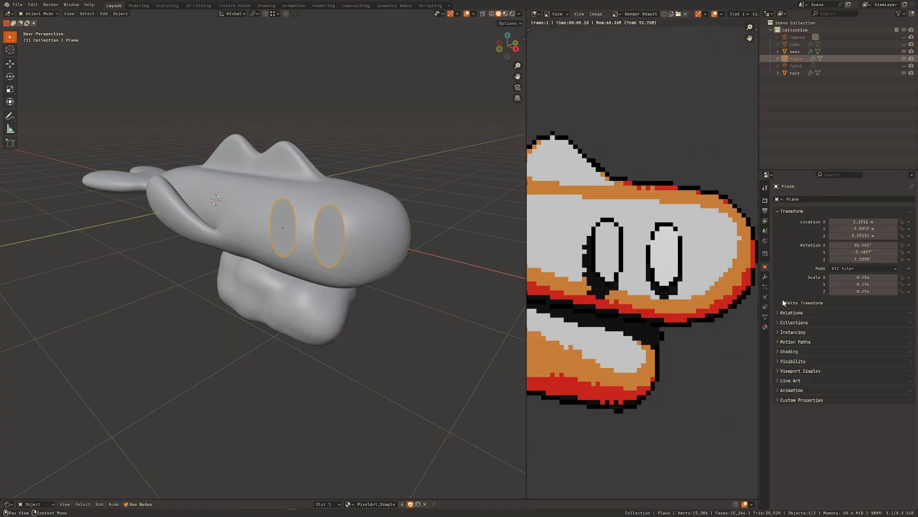
left_click(794, 361)
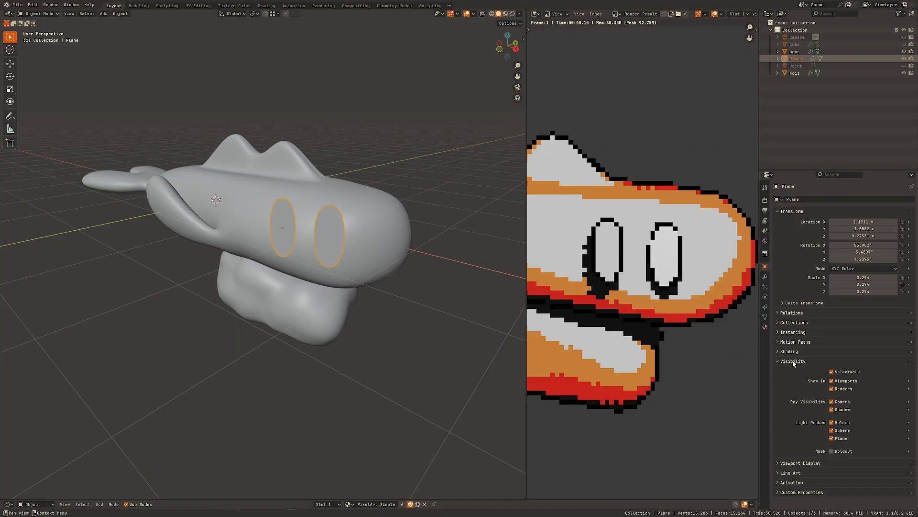
left_click(832, 409)
key("F12")
scroll(625, 314, "down", 4)
middle_click_drag(625, 313, 641, 322)
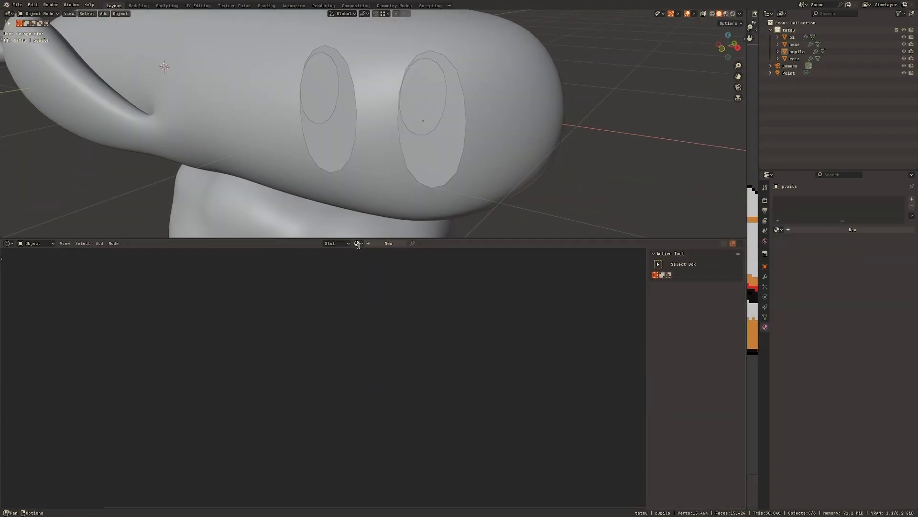
Step: Set the pupils' first material slot to pupila
left_click(358, 244)
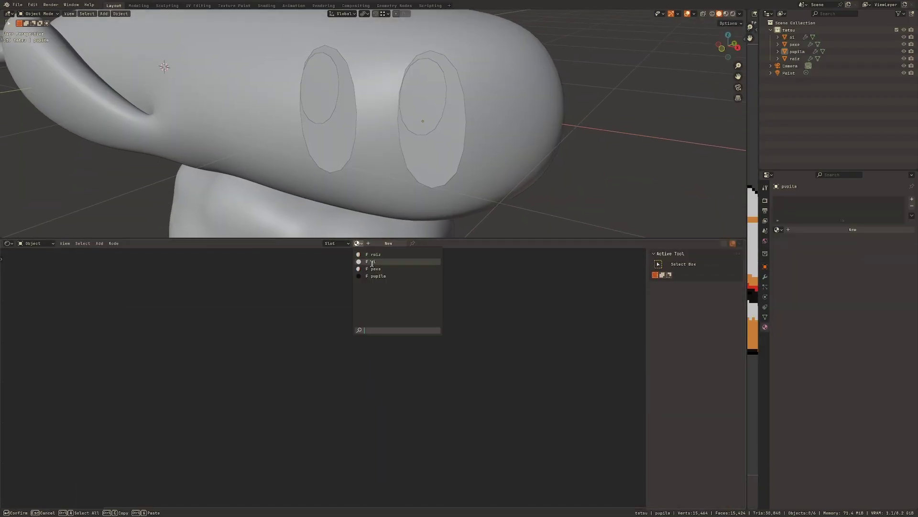
left_click(370, 262)
left_click(358, 244)
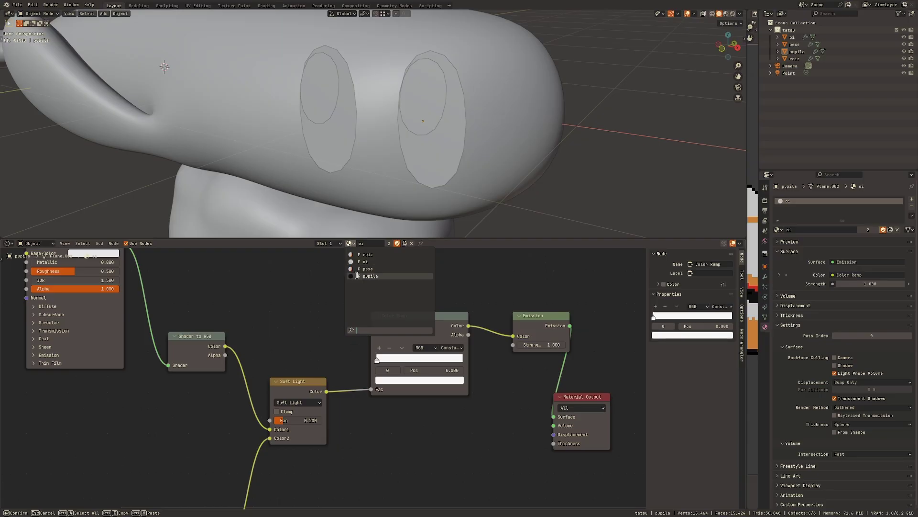
left_click(387, 277)
Step: Add an oi material slot, assigning oi to the outer faces and pupila to the inner faces
left_click(912, 208)
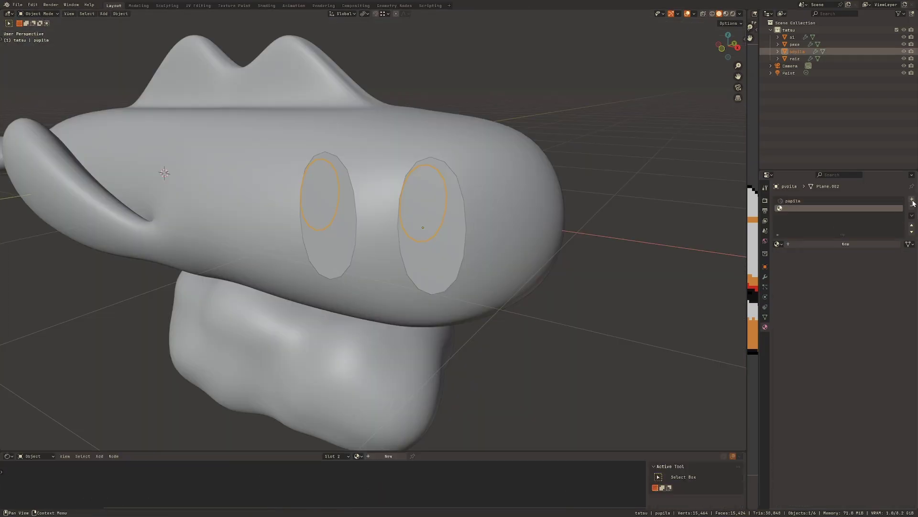
left_click(780, 243)
left_click(793, 261)
key("Tab")
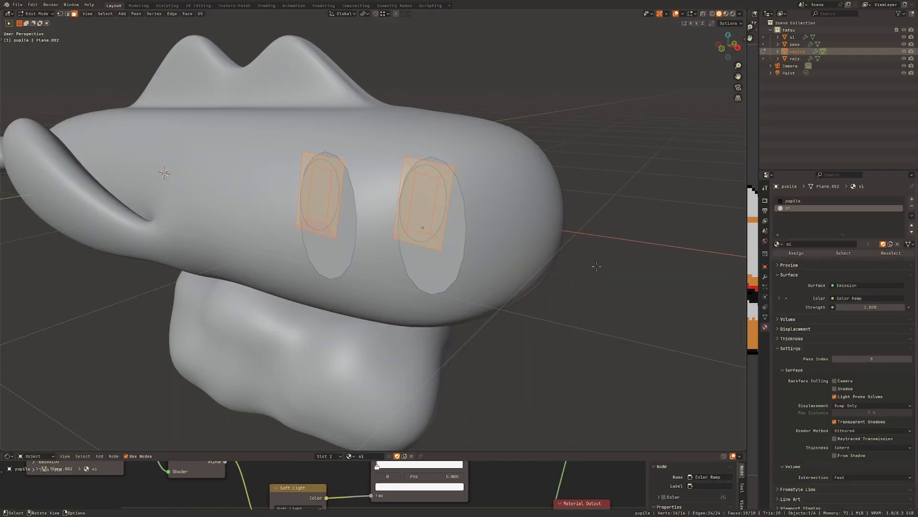
left_click(793, 254)
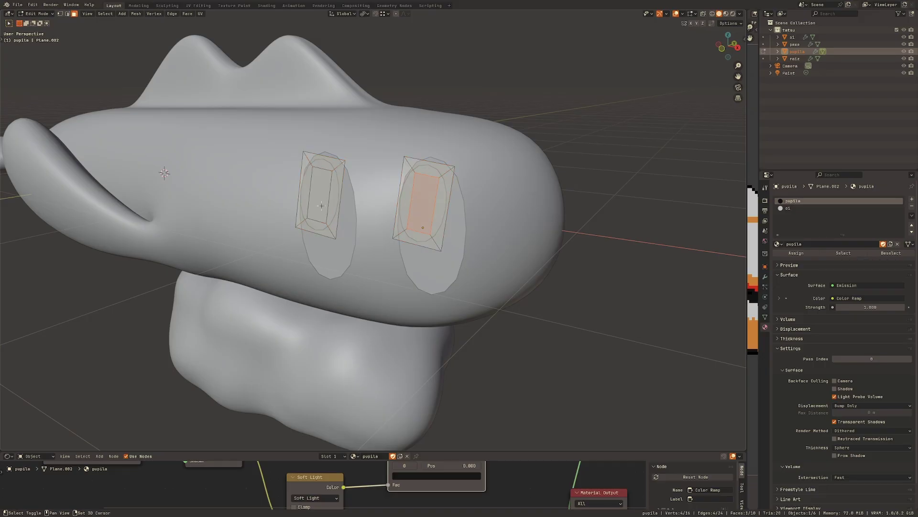
left_click(789, 208)
left_click(796, 252)
key("Tab")
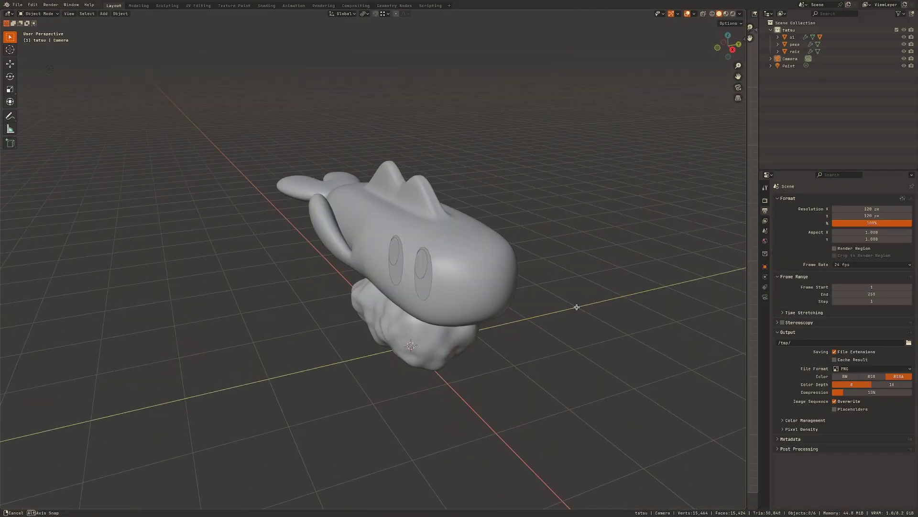
Step: View the fish through the scene camera, split off a new area, and render the frame
middle_click_drag(576, 308, 597, 302)
key("grave")
left_click(651, 328)
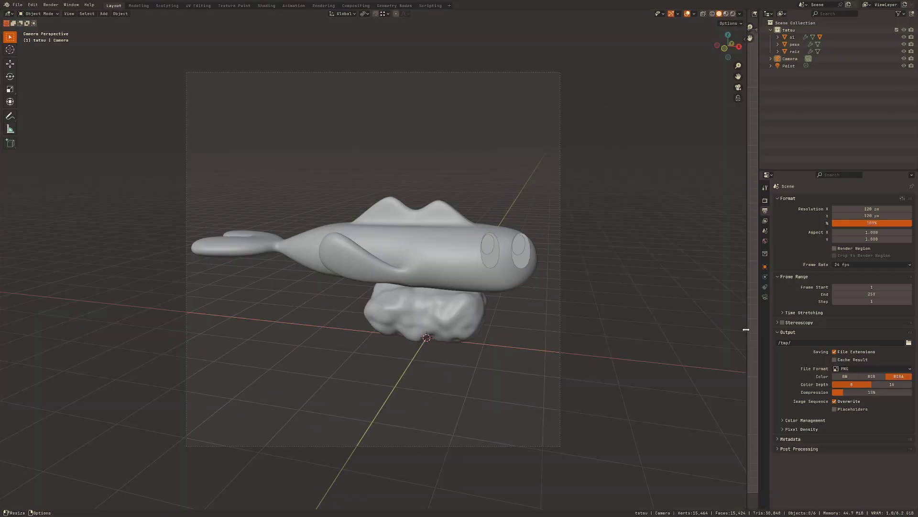
left_click_drag(746, 329, 487, 316)
key("F12")
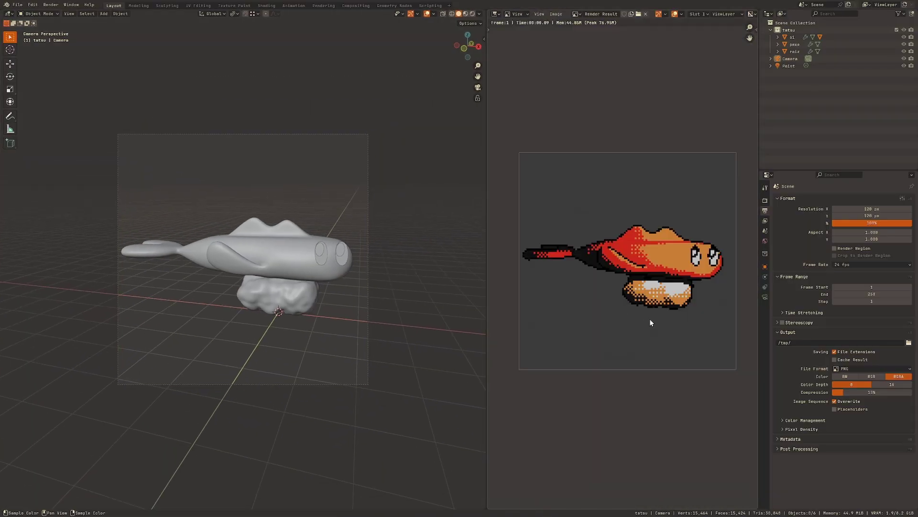
scroll(651, 322, "up", 1)
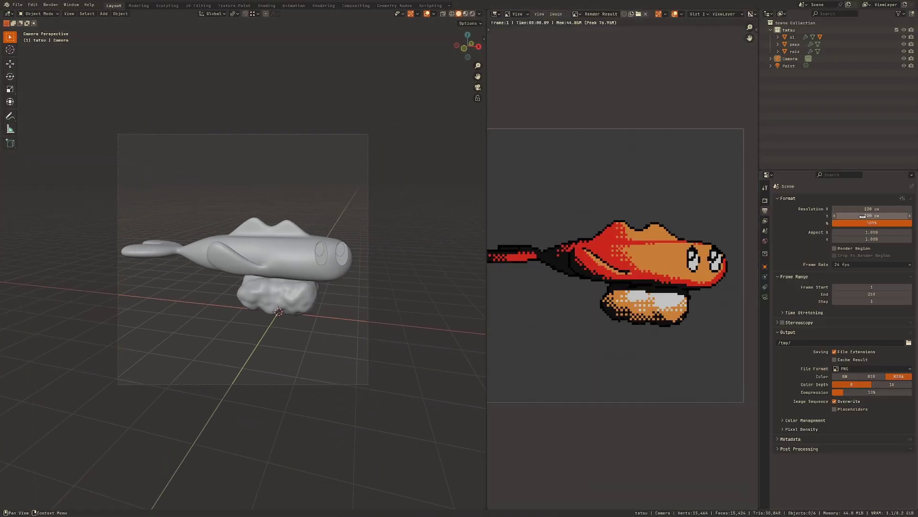
Step: Inspect the Freestyle line thickness in Render Properties
left_click(765, 201)
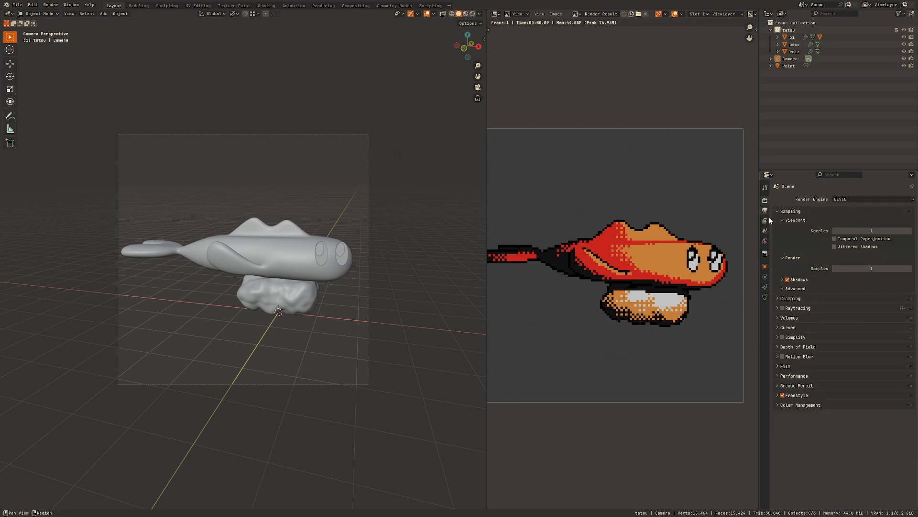
left_click(800, 396)
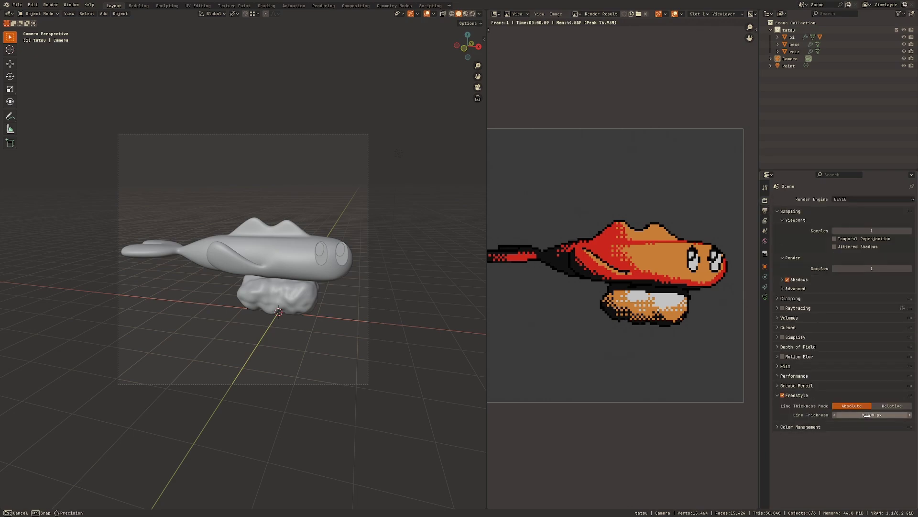
left_click_drag(868, 415, 868, 415)
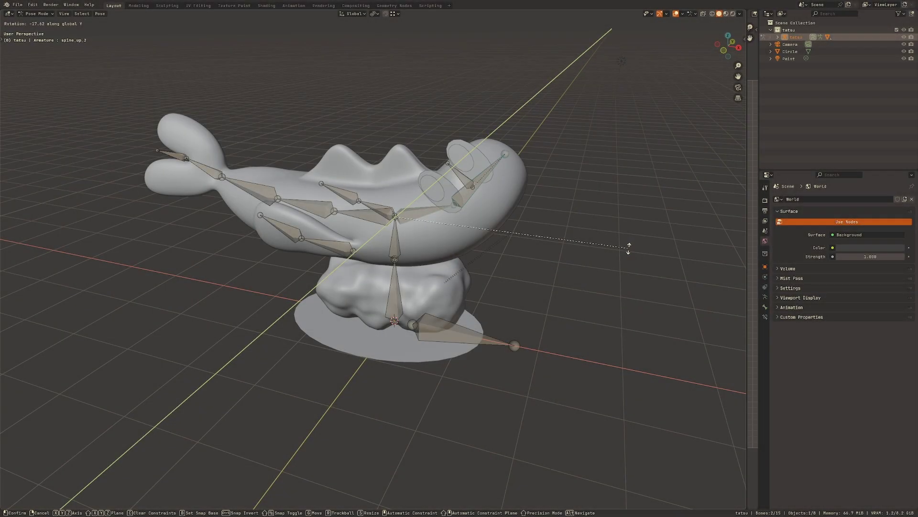
Step: Bend the spine bones and rotate the tail bone upward
left_click(368, 207)
key("r")
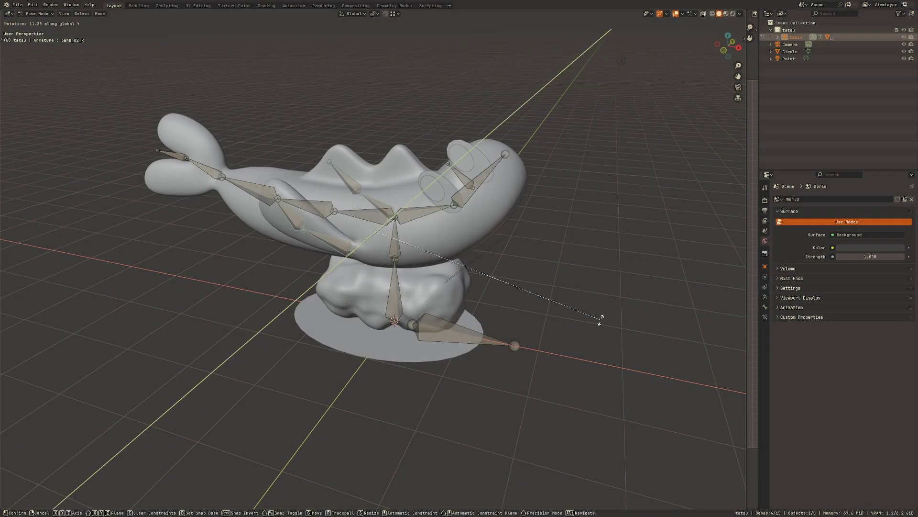
left_click(565, 321)
key("ctrl+z")
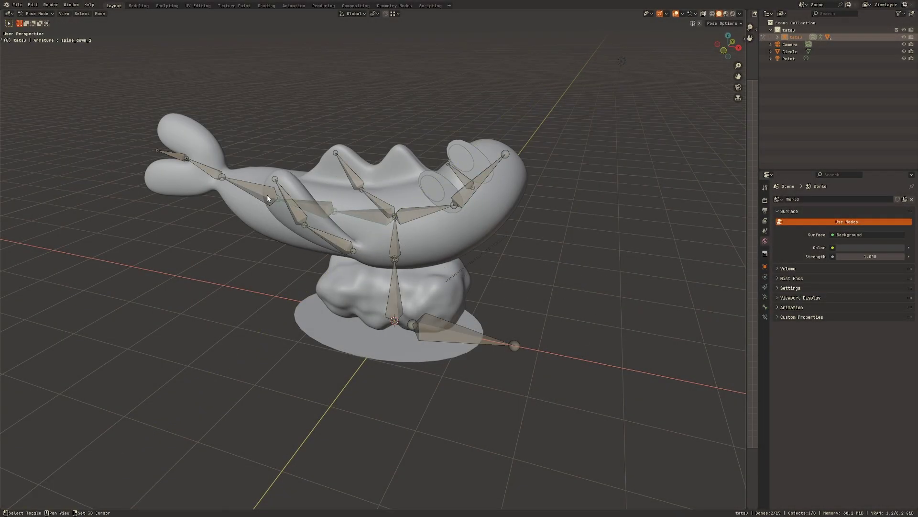
left_click(180, 156)
key("r")
left_click(402, 182)
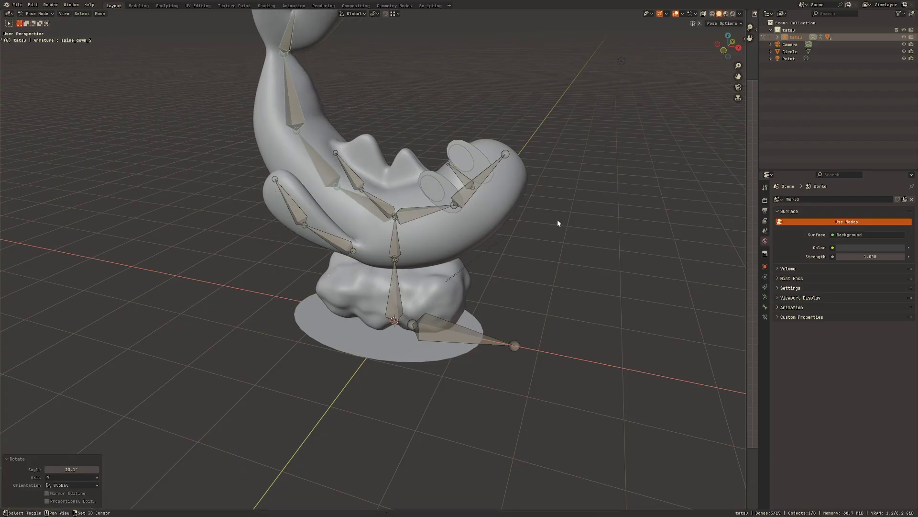
Step: Render the posed fish as pixel art from the camera view
middle_click_drag(557, 219, 534, 288)
key("KP_1")
key("KP_0")
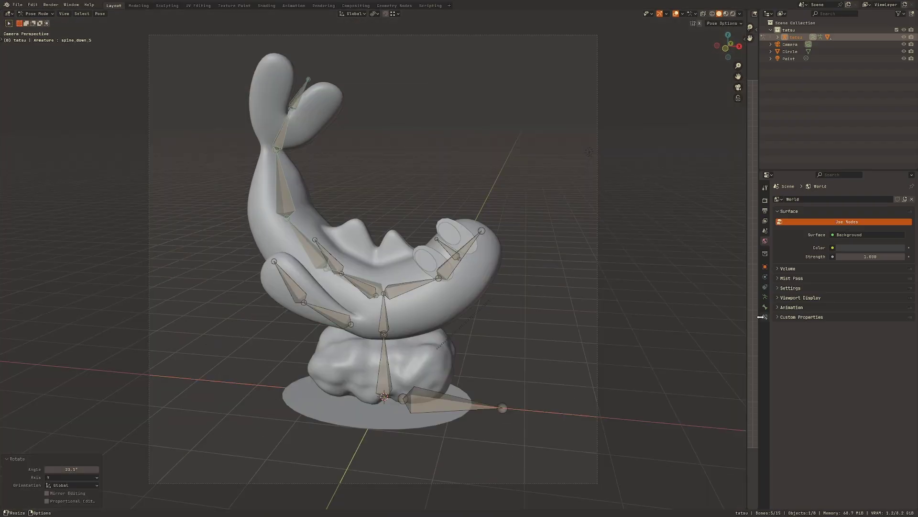
key("F12")
scroll(641, 325, "up", 1)
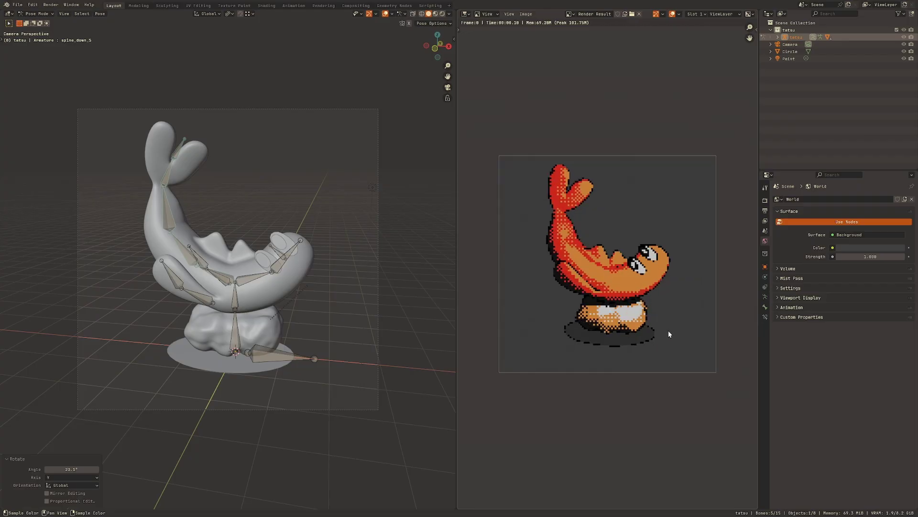
scroll(668, 330, "up", 1)
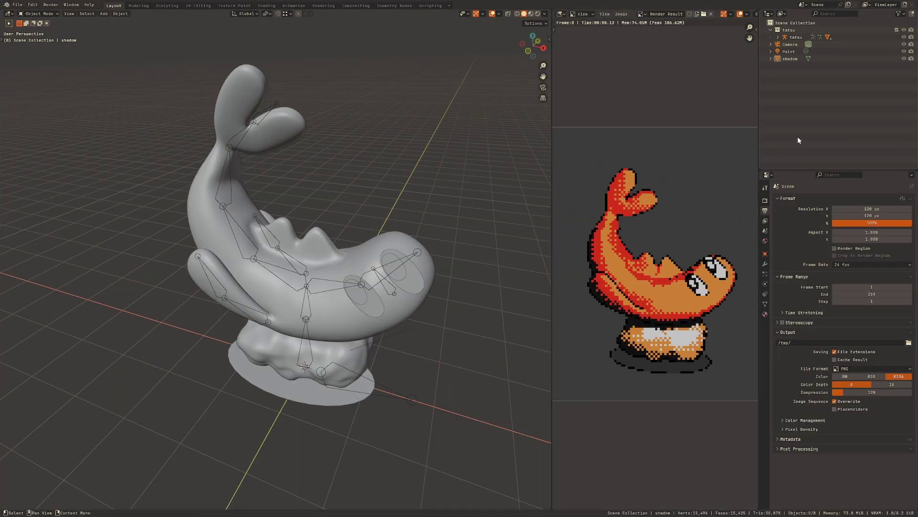
Step: Create a collection named no-outline and move the shadow into it
right_click(798, 141)
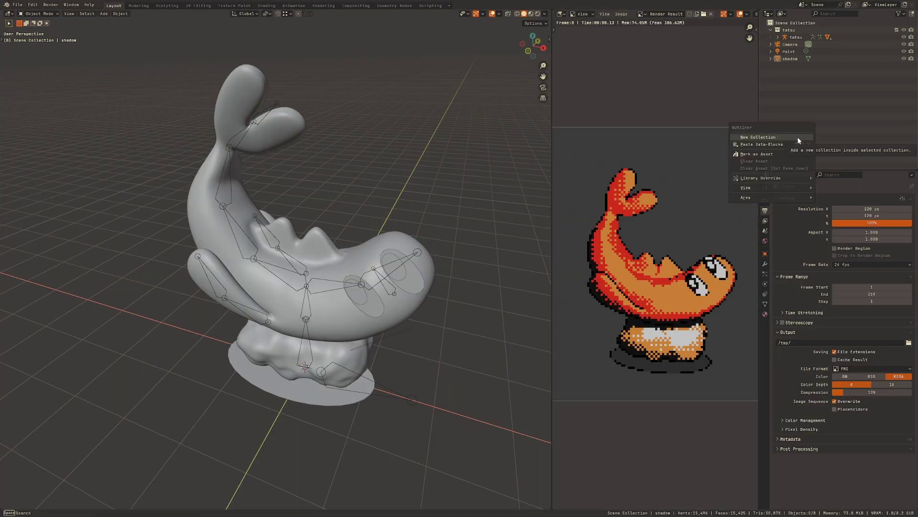
left_click(761, 151)
left_click(791, 45)
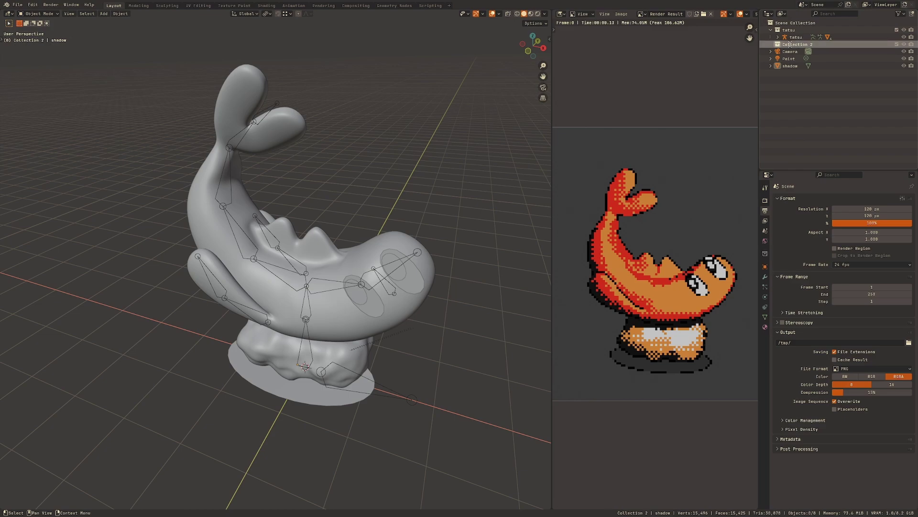
double_click(790, 45)
type("no-outline")
key("Return")
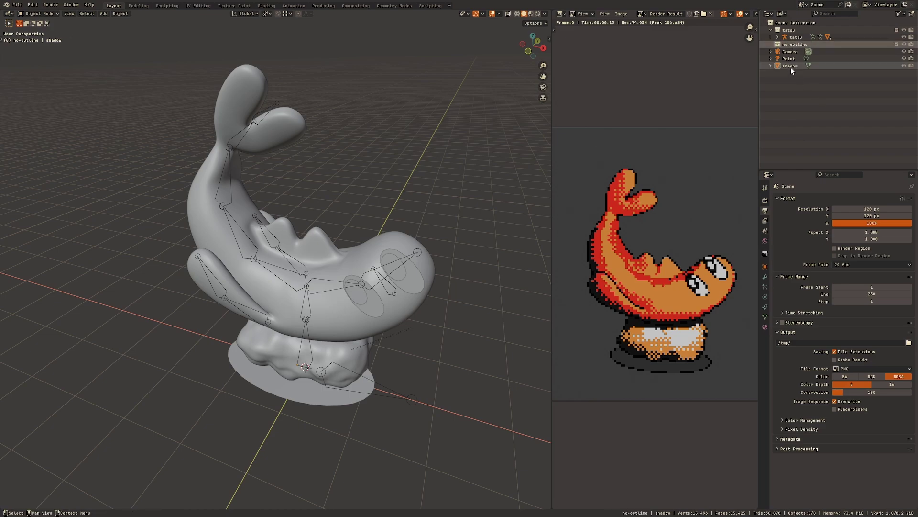
left_click_drag(792, 65, 794, 45)
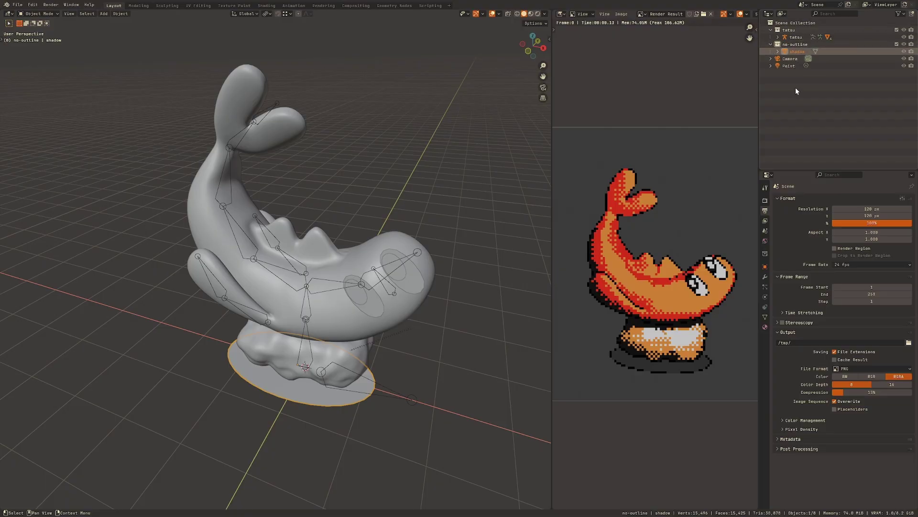
Step: Set the Freestyle line set's collection filter to exclude no-outline
left_click(766, 222)
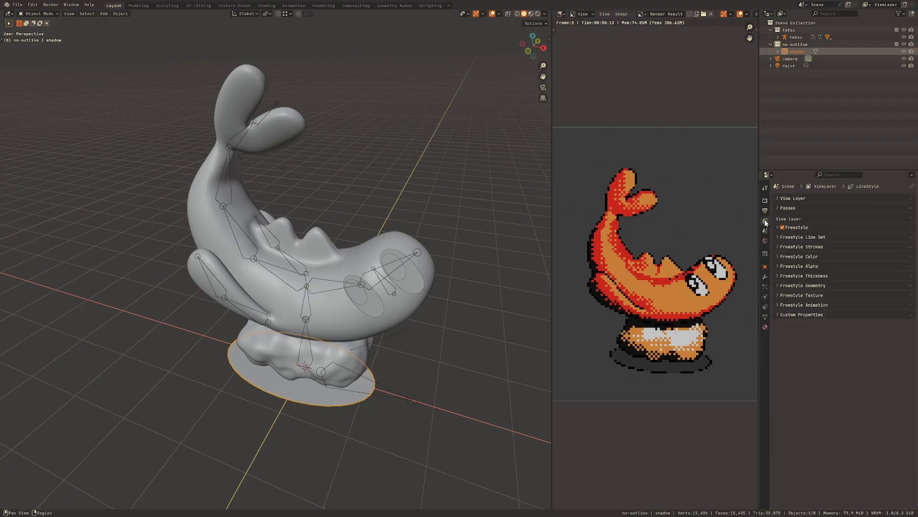
left_click(804, 235)
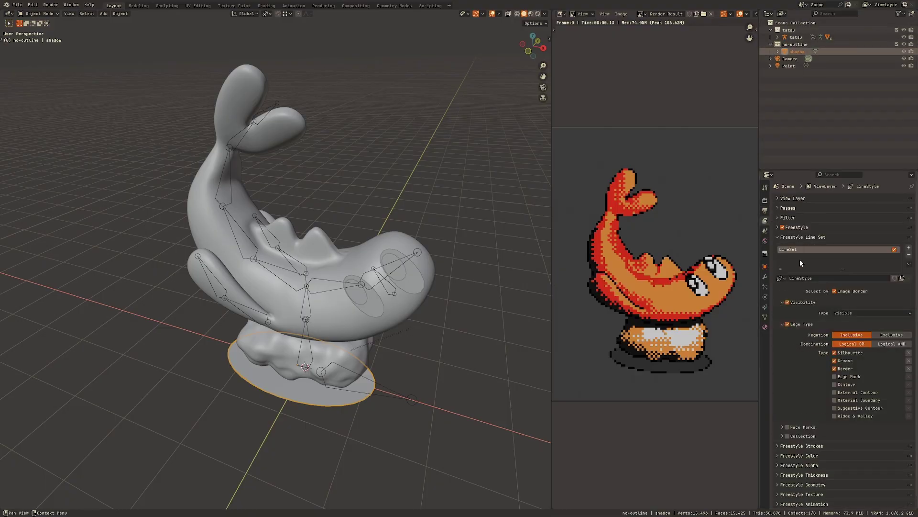
left_click(784, 437)
left_click(847, 449)
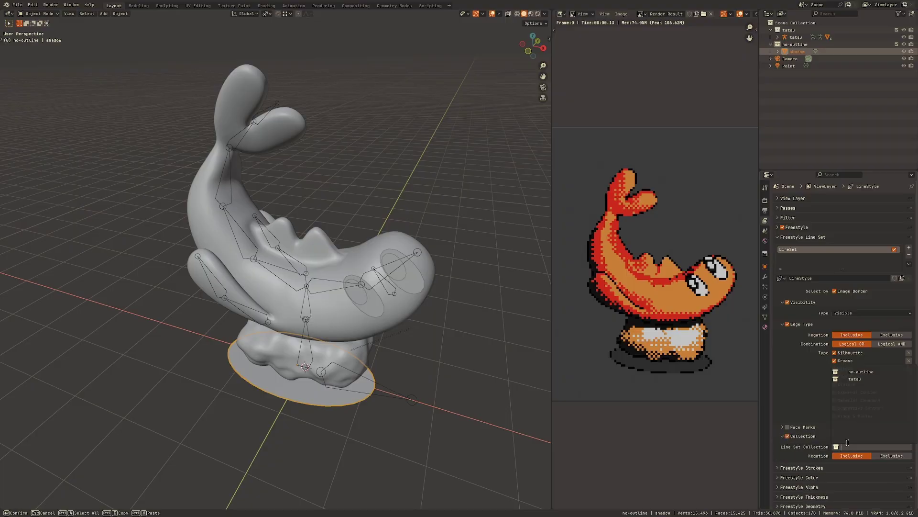
left_click(862, 372)
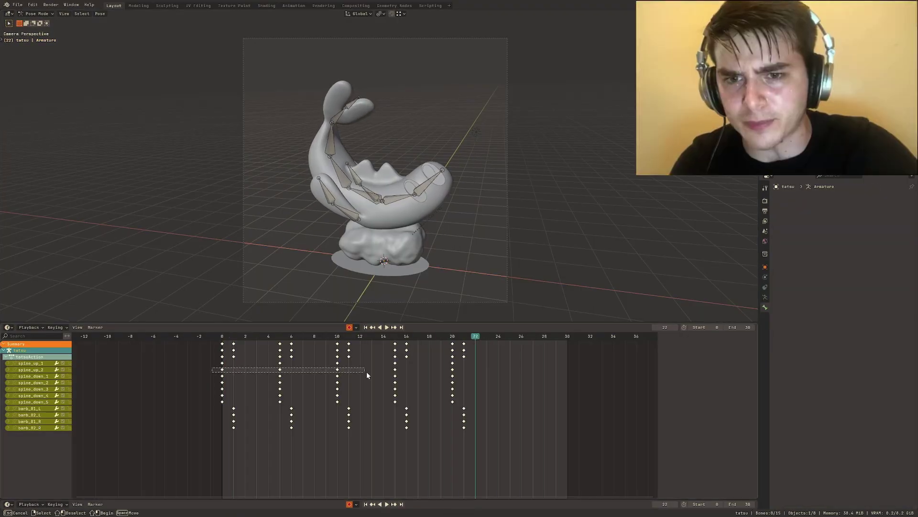
Step: Shift the bone keyframes along the Dope Sheet, render a frame, and play the animation
left_click_drag(224, 413, 456, 434)
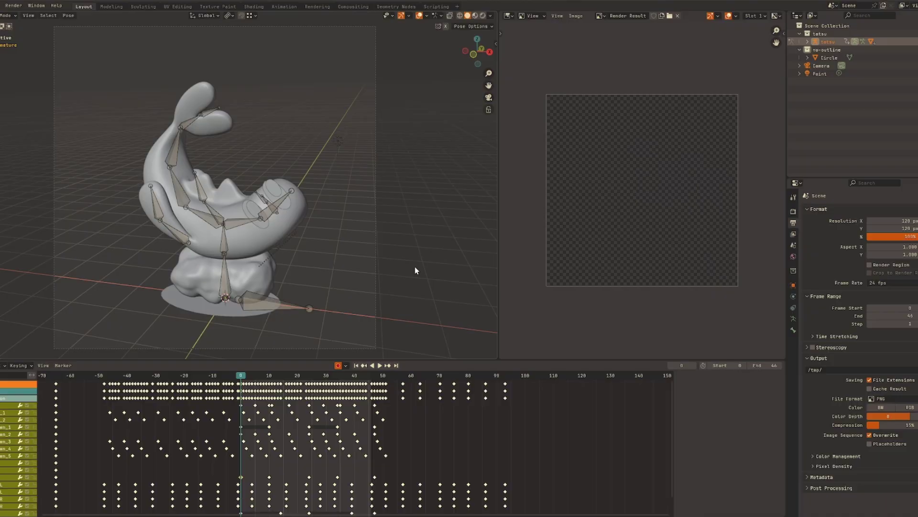
key("F12")
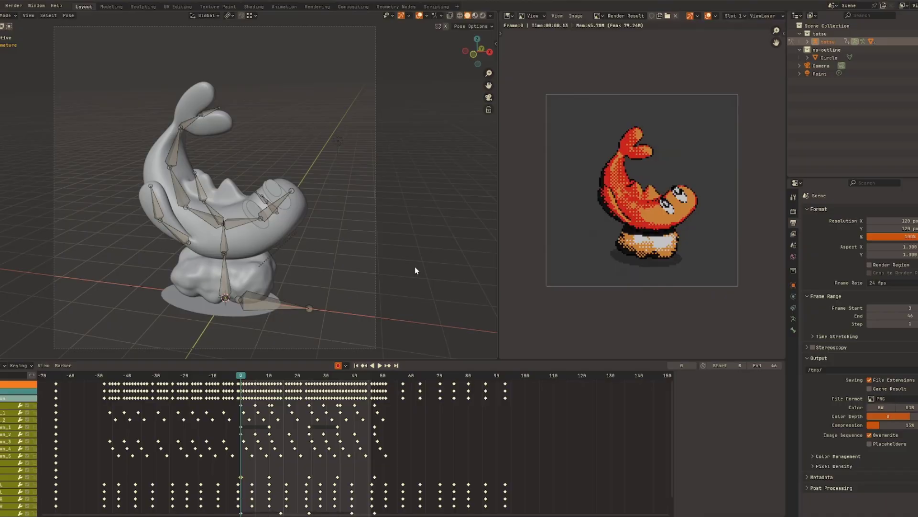
key("space")
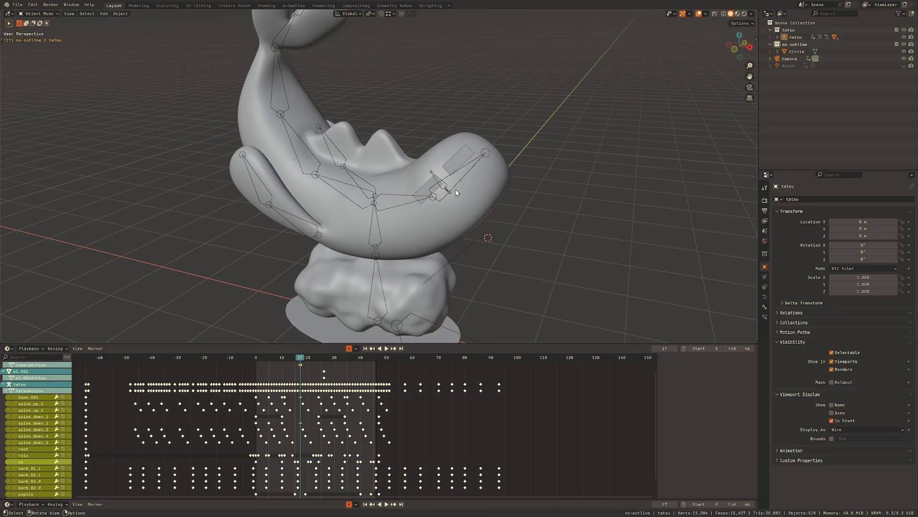
Step: In Pose Mode, scale up the bone near the fish's eye
key("ctrl+Tab")
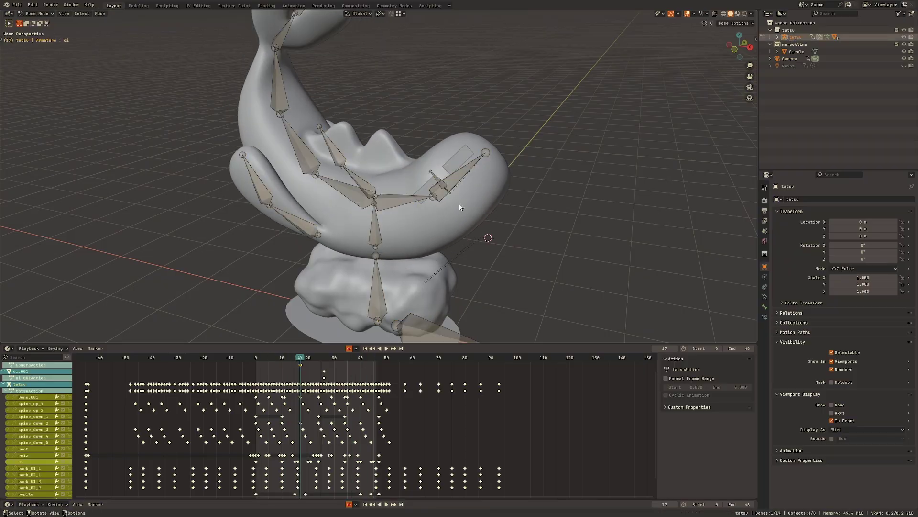
key("s")
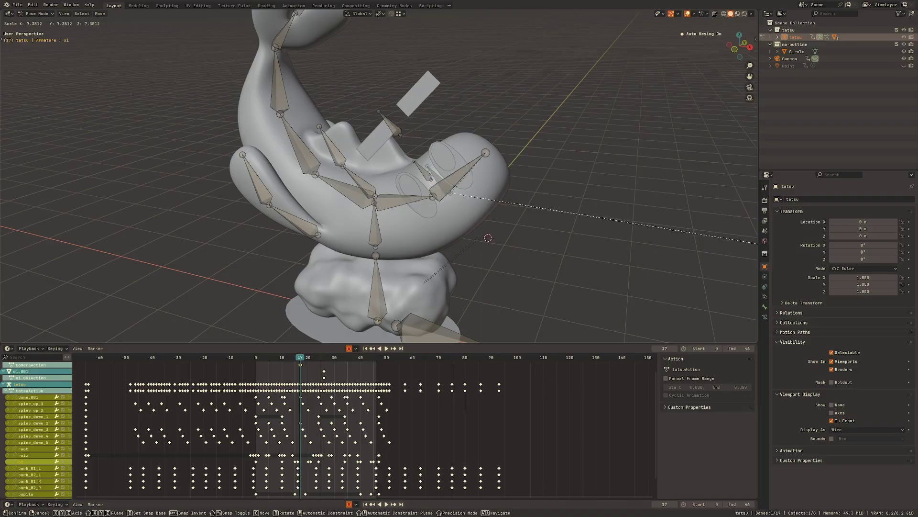
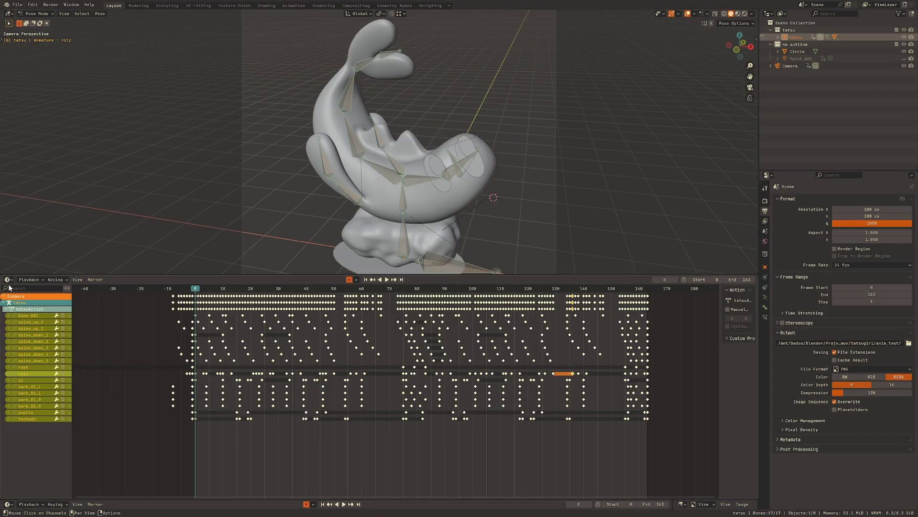
Step: Switch the Dope Sheet to the Graph Editor and add a Stepped Interpolation modifier to the active curve
left_click(9, 279)
left_click(105, 315)
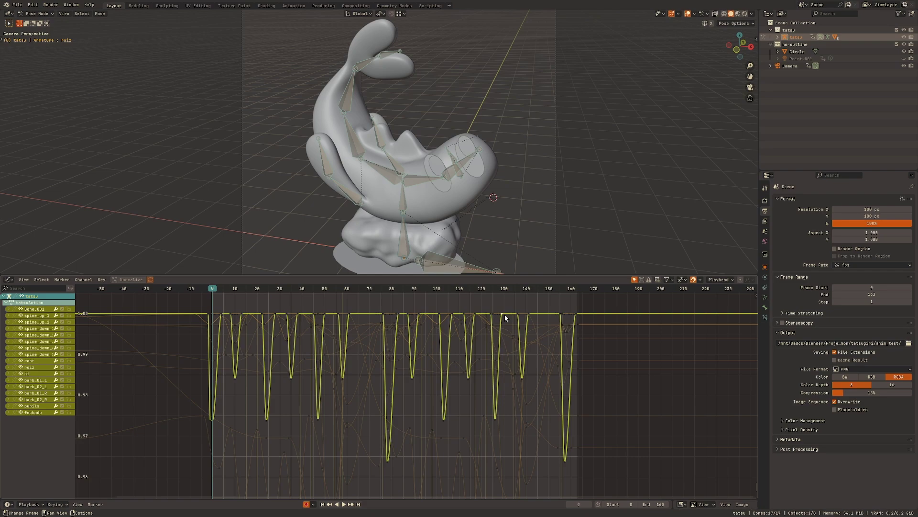
key("n")
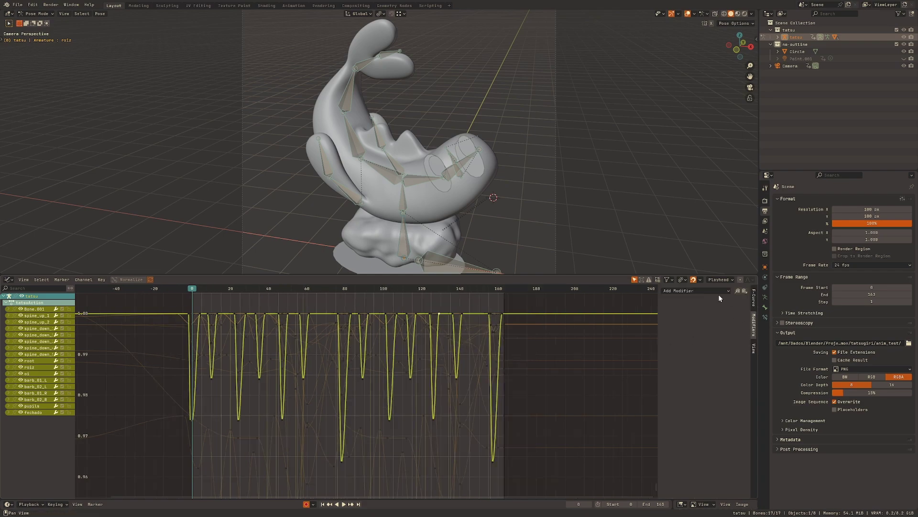
left_click(720, 296)
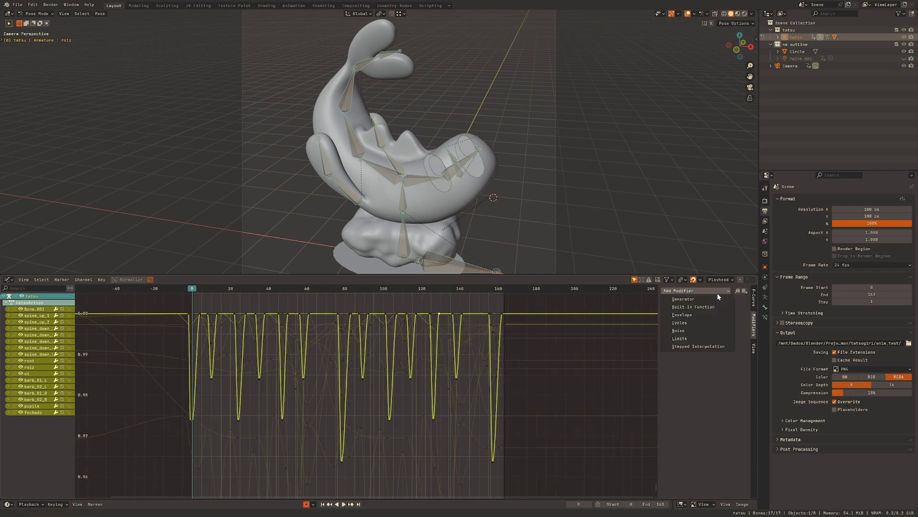
left_click(692, 348)
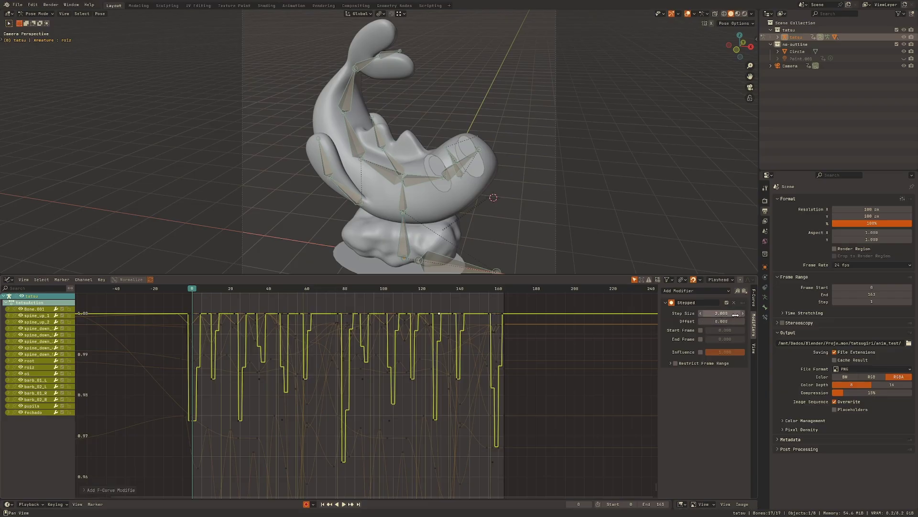
key("Return")
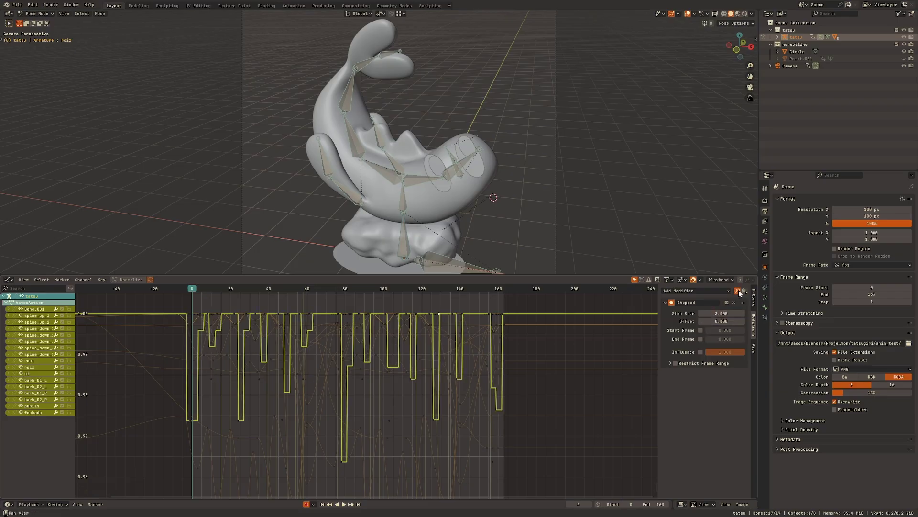
Step: Paste the stepped modifier onto all animation curves and play the animation
key("a")
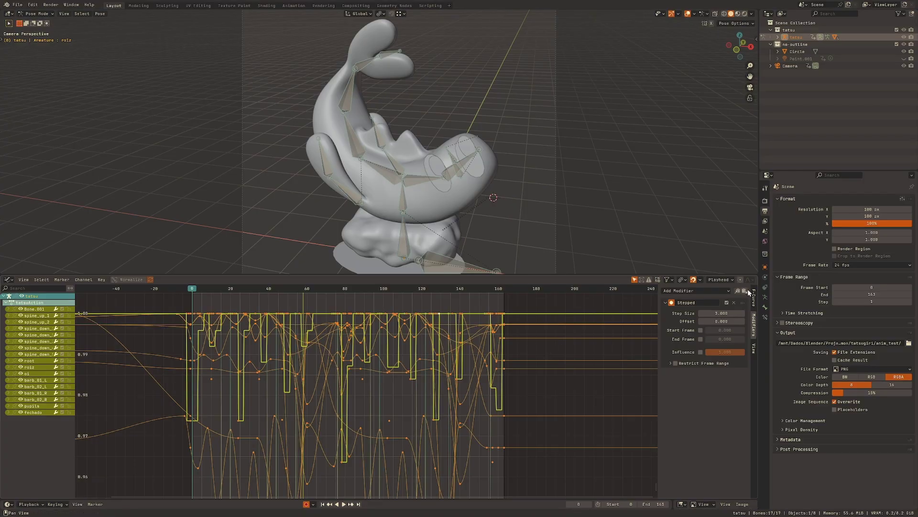
left_click(748, 288)
key("space")
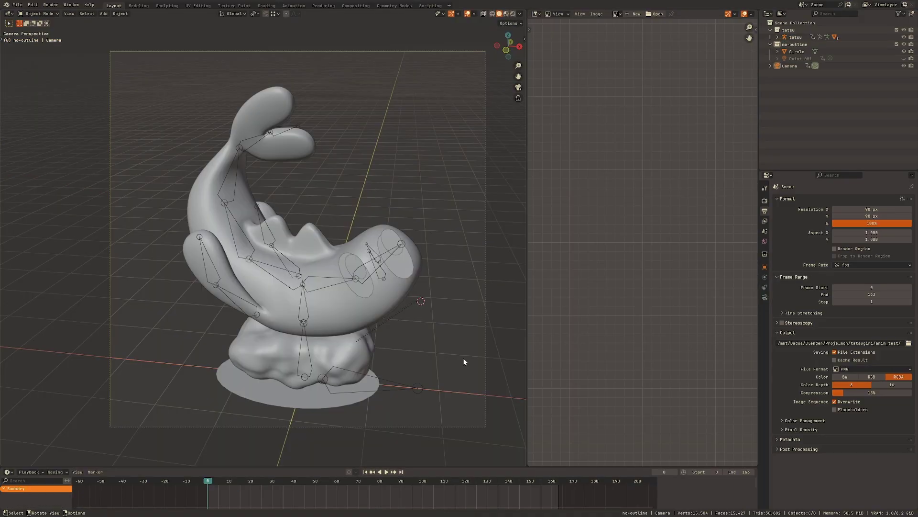
Step: Set the output file format to PNG and render the whole animation
left_click(872, 369)
left_click(769, 404)
left_click(53, 4)
left_click(57, 20)
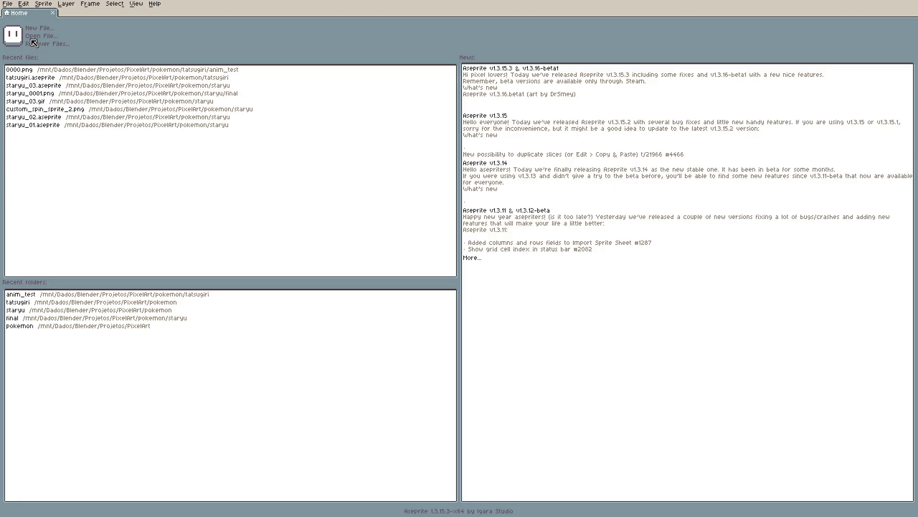
Step: Open 0000.png from anim_test in Aseprite and load the sequence as an animation
left_click(31, 37)
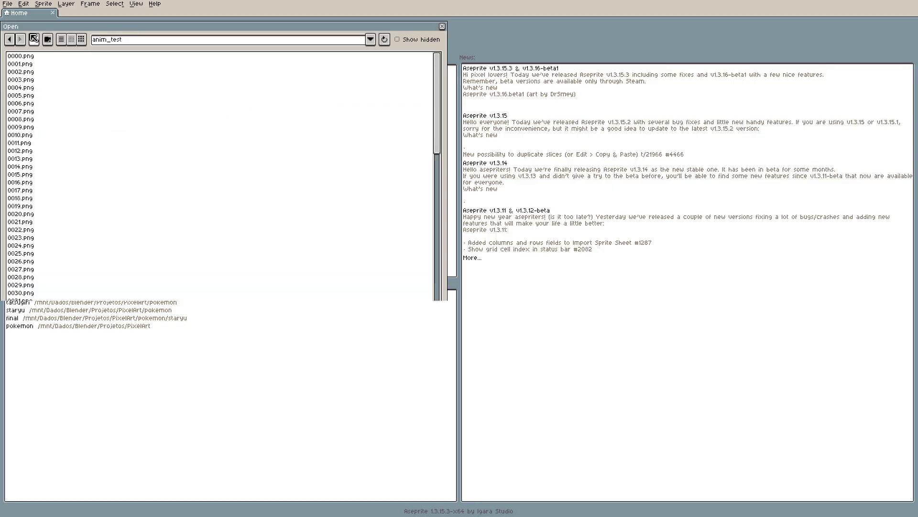
double_click(44, 57)
double_click(422, 278)
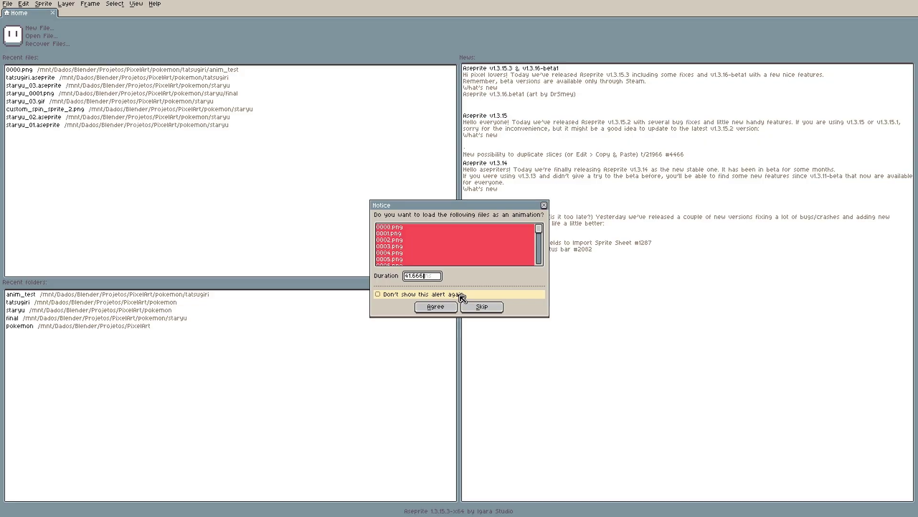
left_click(435, 306)
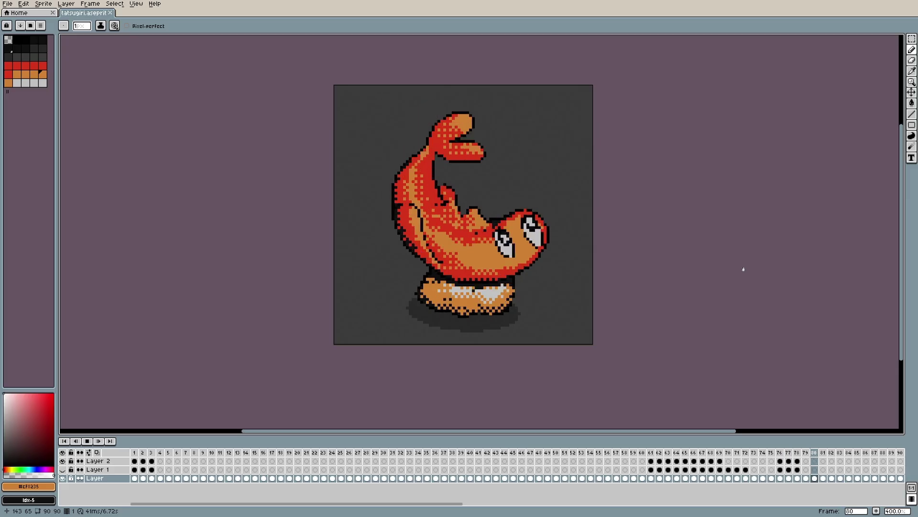
left_click(578, 453)
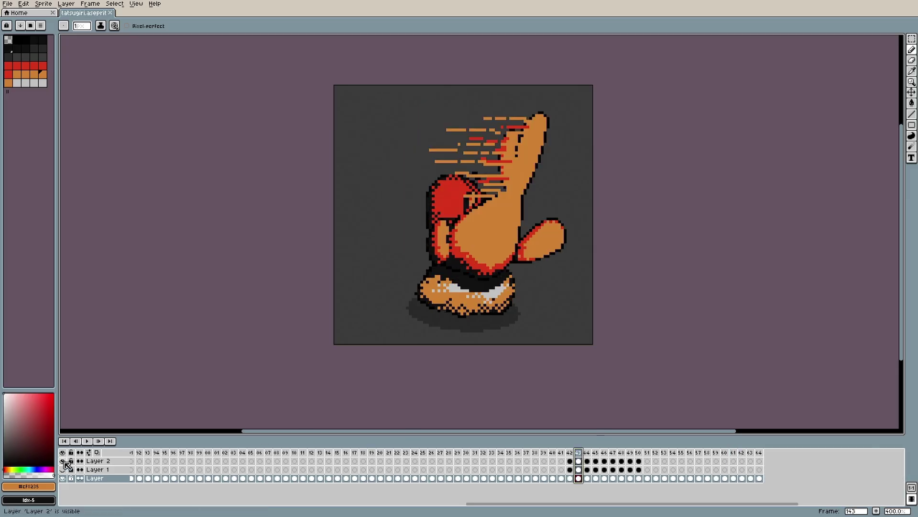
left_click(596, 452)
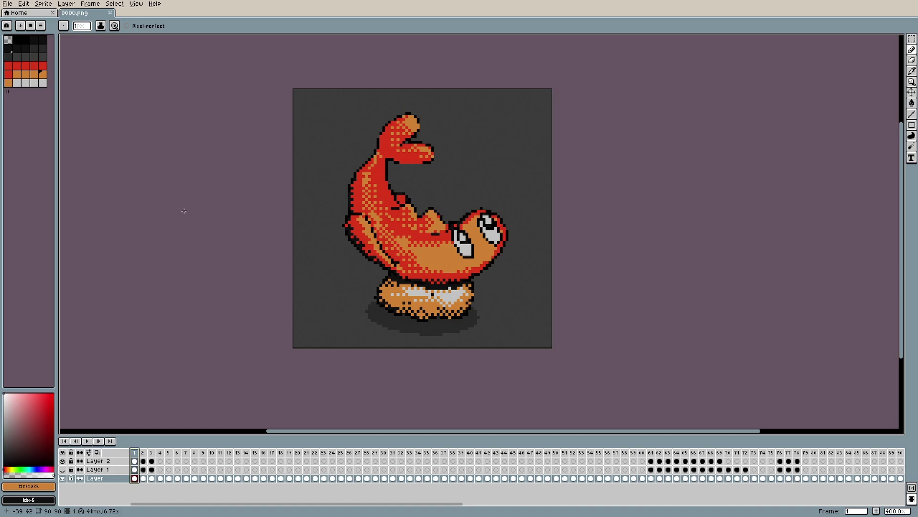
Step: Save the sprite as PNG over 0000.png, confirming the overwrite and exporting all 164 frames
left_click(7, 4)
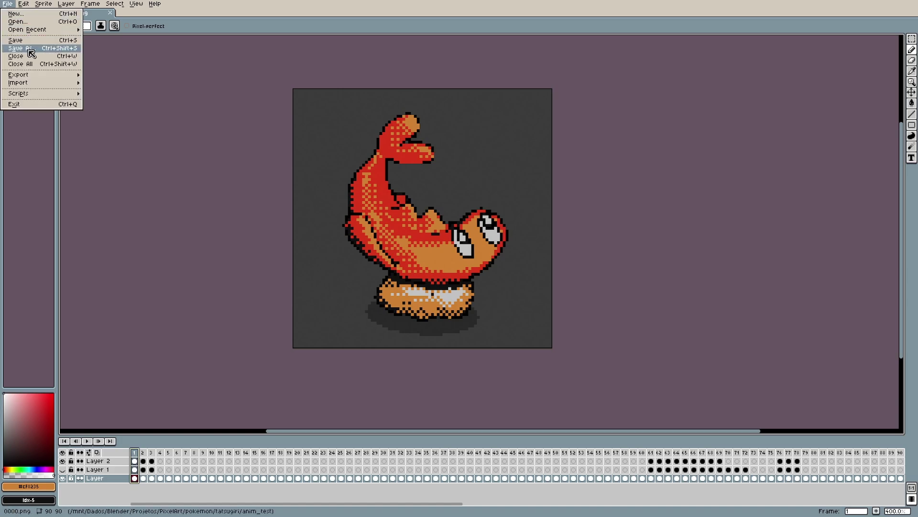
left_click(29, 54)
left_click(87, 443)
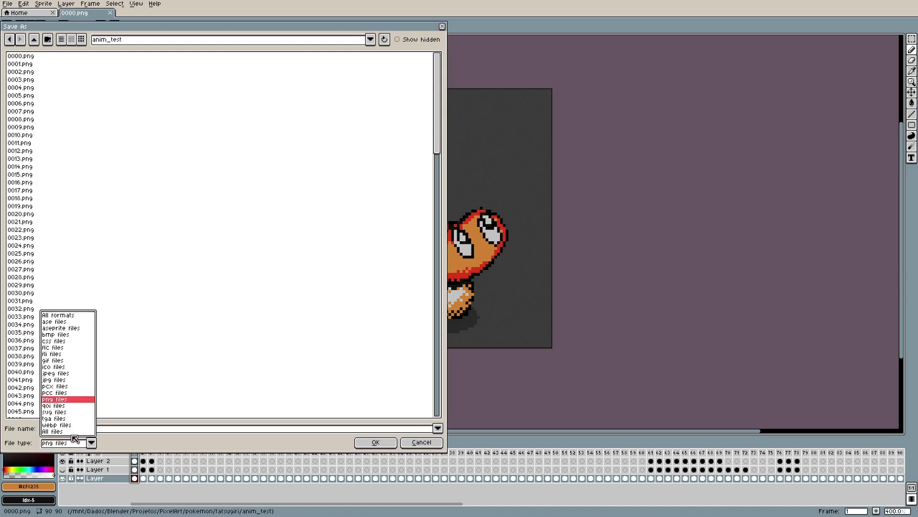
left_click(63, 400)
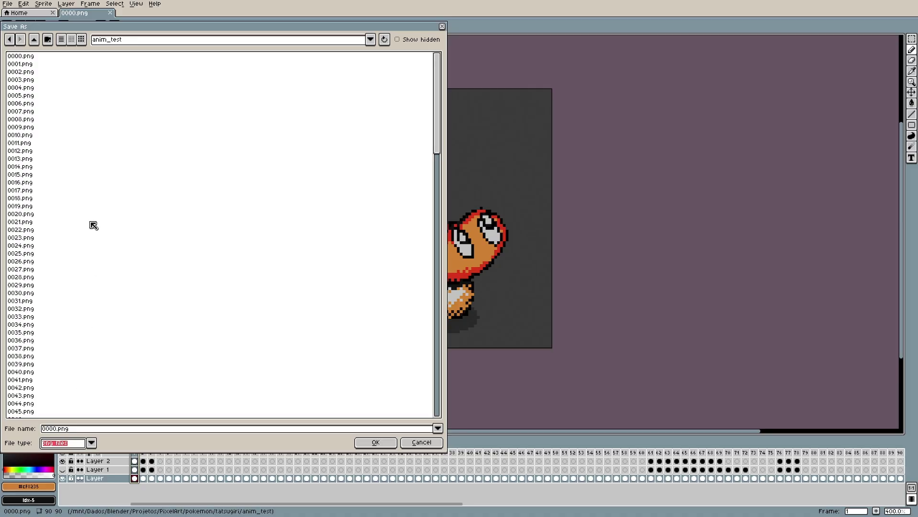
left_click(21, 56)
left_click(375, 442)
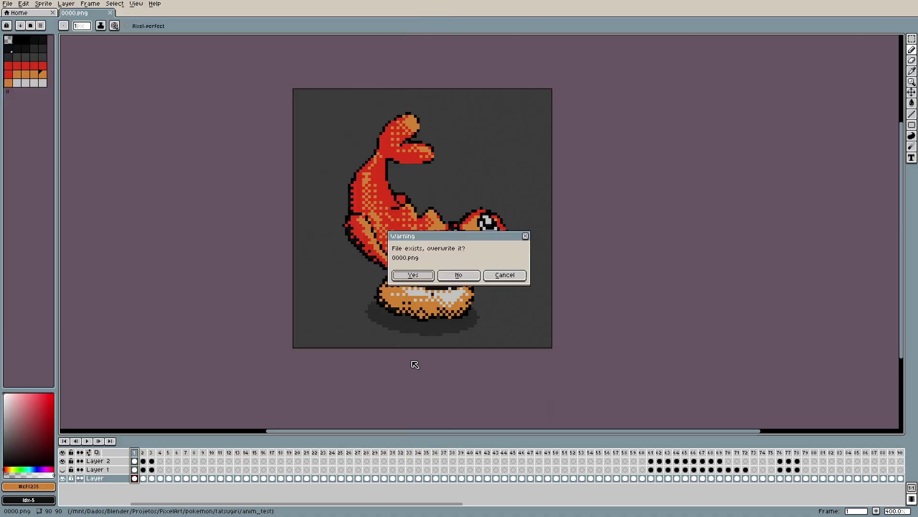
left_click(419, 278)
left_click(435, 299)
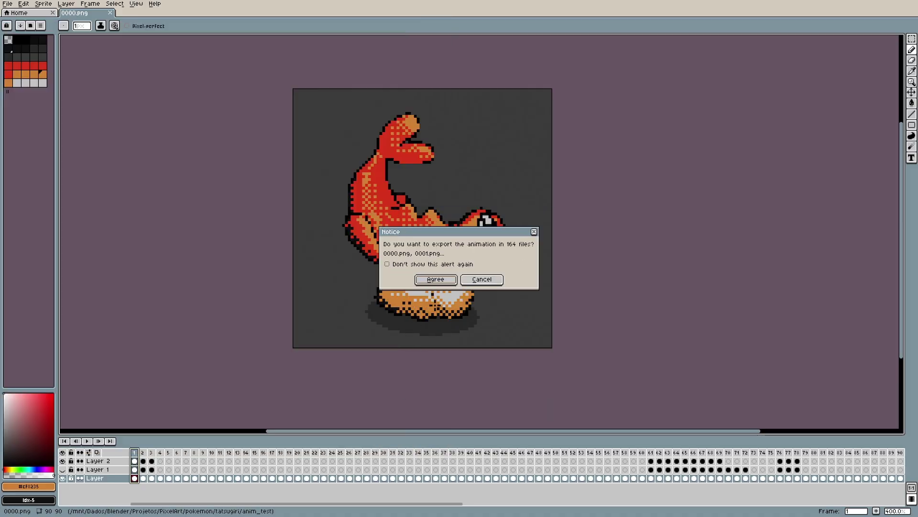
left_click(443, 279)
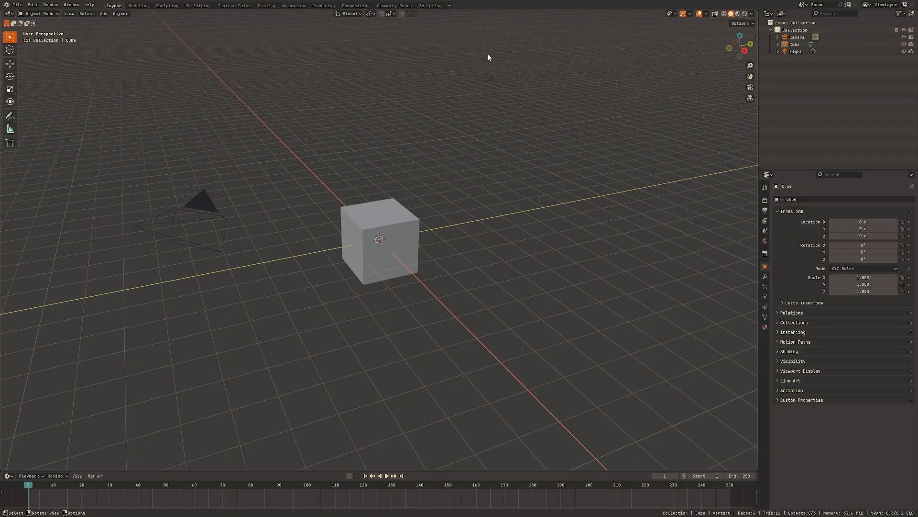
Step: Create a Video Editing workspace and place the rendered PNG frames as a strip in channel 1
left_click(448, 7)
mouse_move(428, 46)
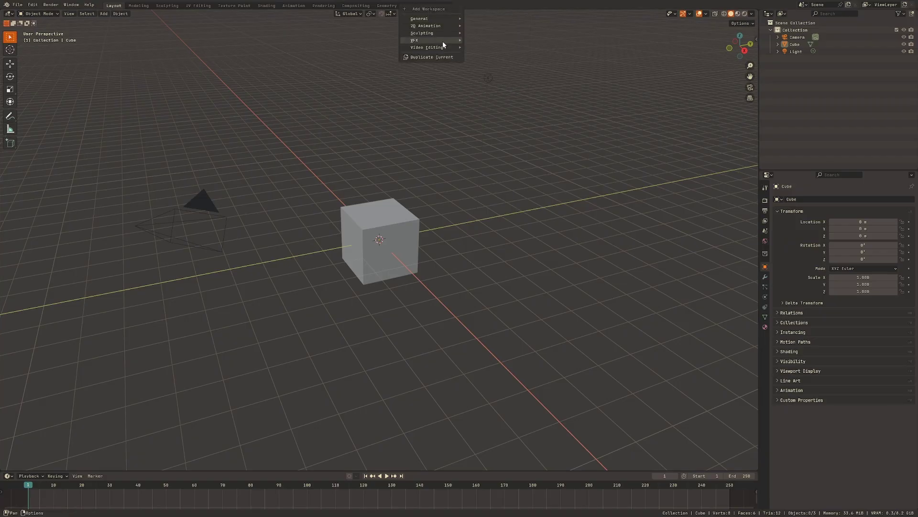
left_click(483, 54)
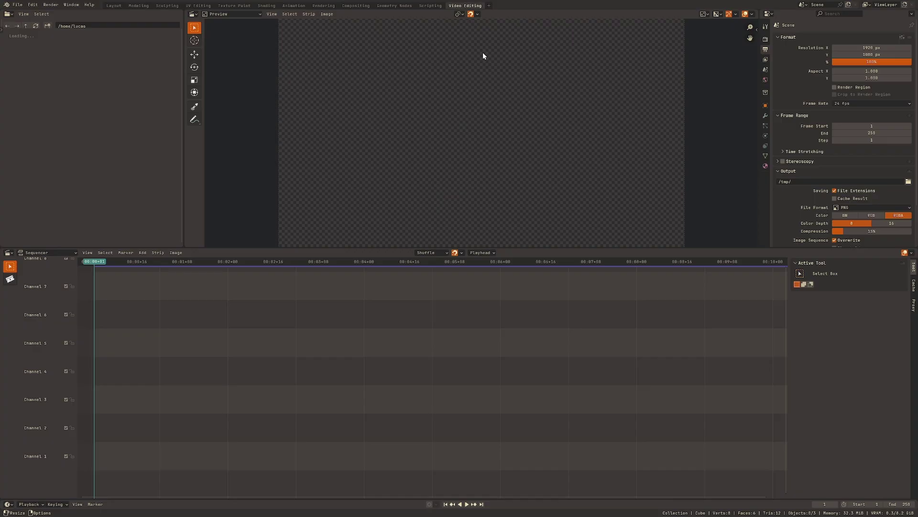
key("a")
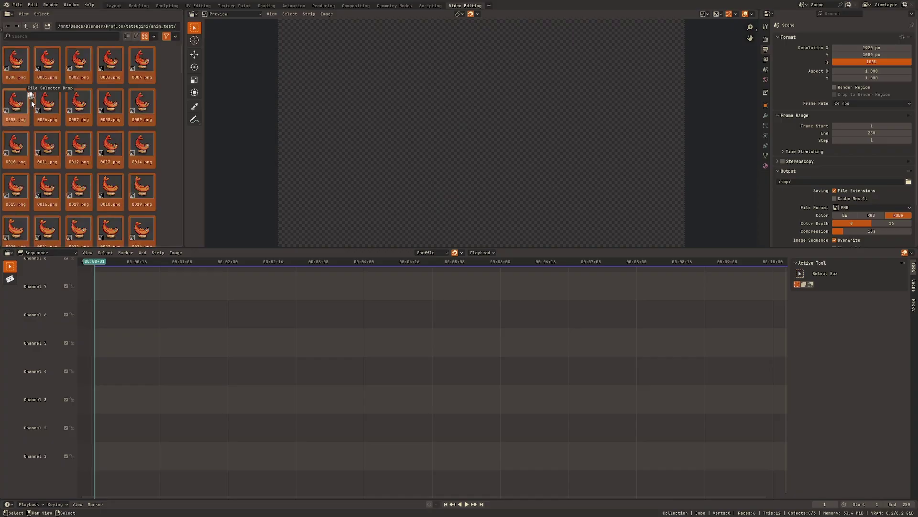
mouse_move(31, 101)
left_mouse_down()
mouse_move(104, 442)
mouse_move(135, 463)
left_mouse_up()
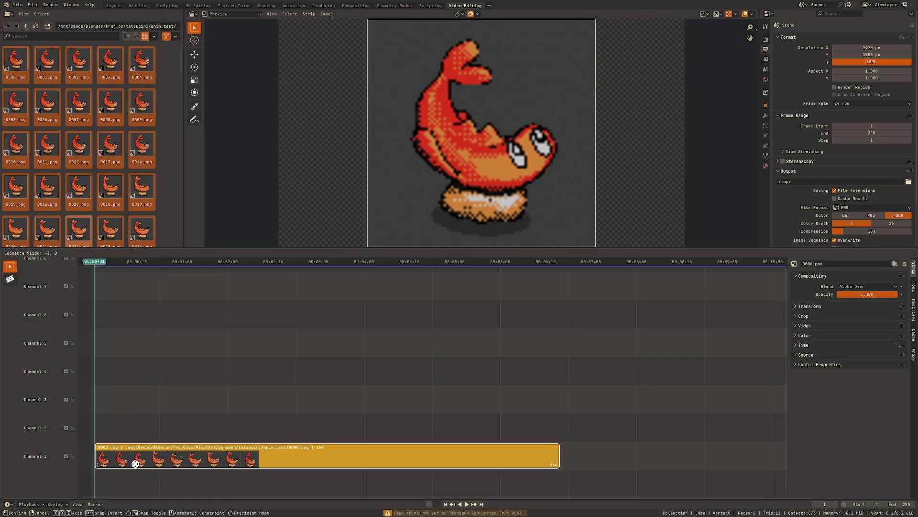
Step: Set the strip filter to Nearest, output to 1080×1080, end frame to 164, and play
left_click(810, 307)
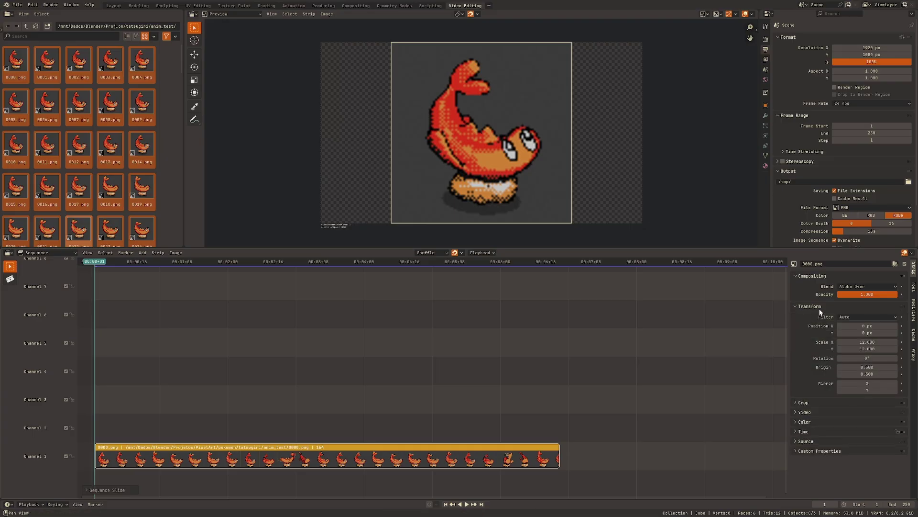
left_click(860, 317)
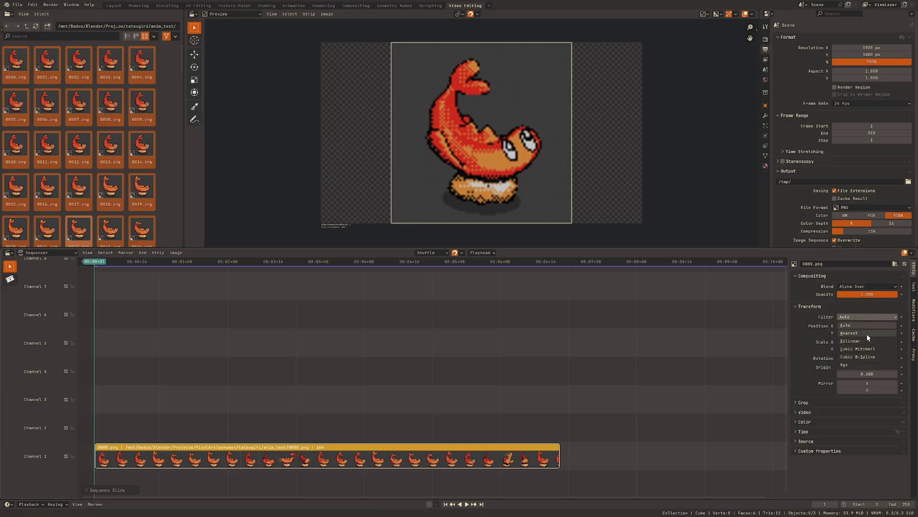
left_click(866, 334)
left_click_drag(503, 249, 502, 371)
left_click(879, 46)
type("5000")
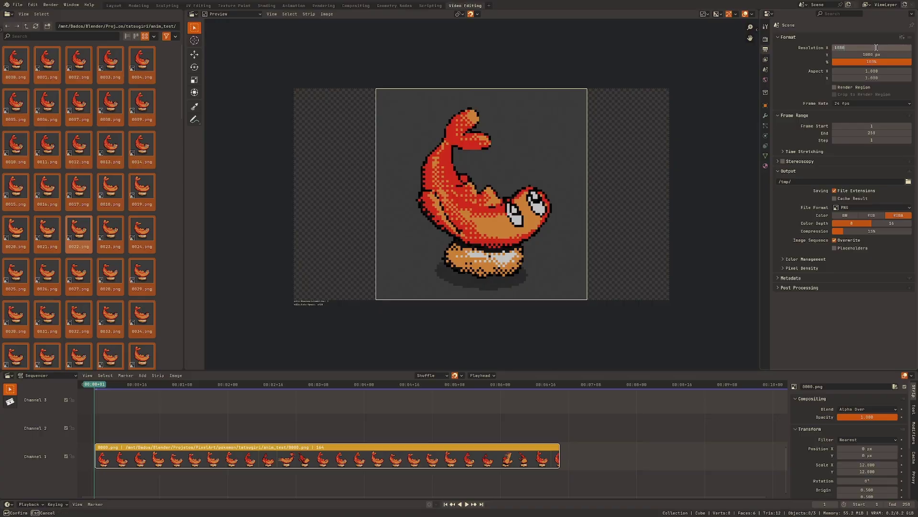
type("1080")
key("Return")
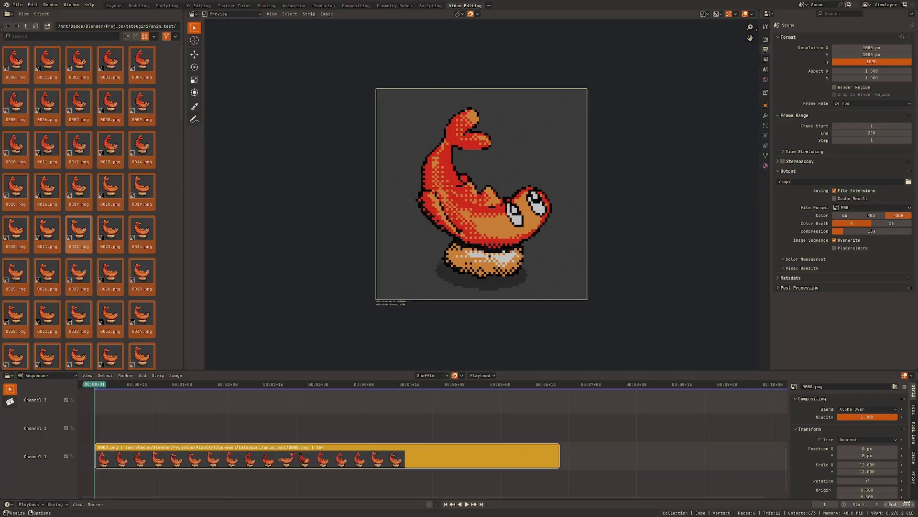
key("ctrl+Home")
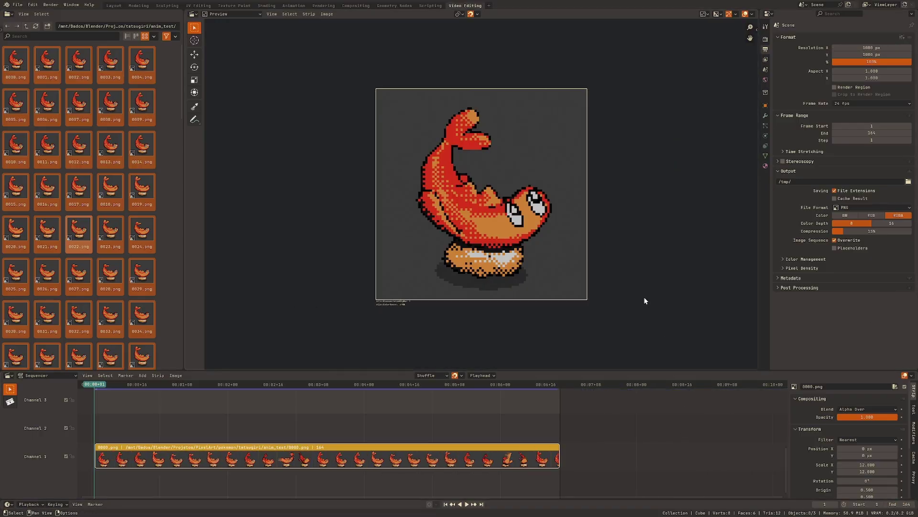
key("Home")
key("space")
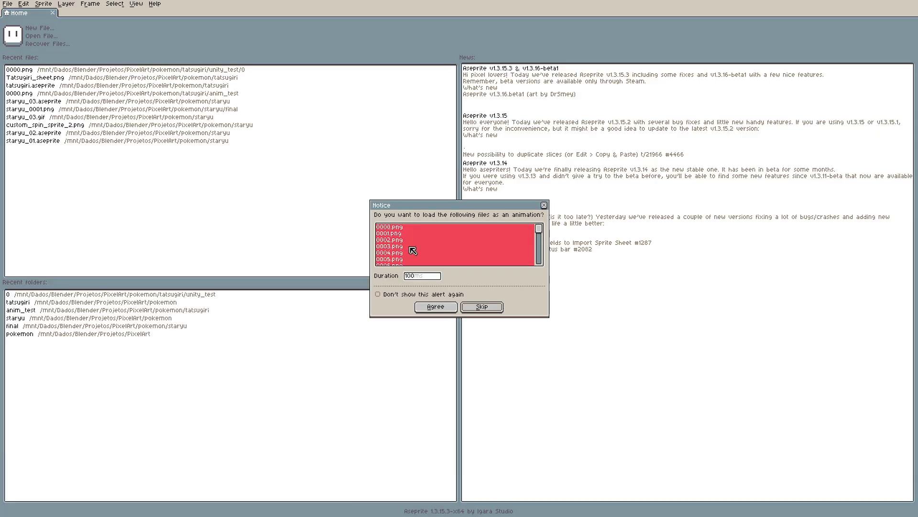
Step: Load the 47 frames as an animation and export them as a horizontal sprite sheet
left_click(435, 307)
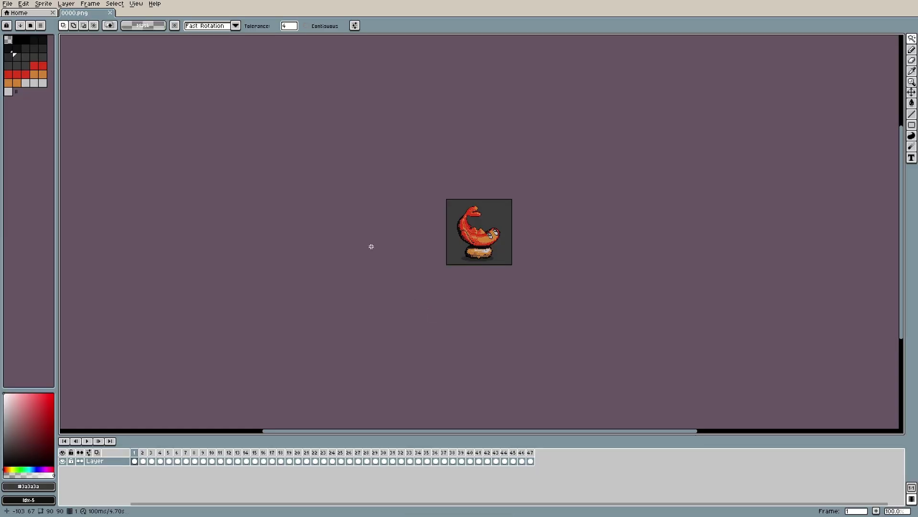
left_click(8, 3)
mouse_move(19, 74)
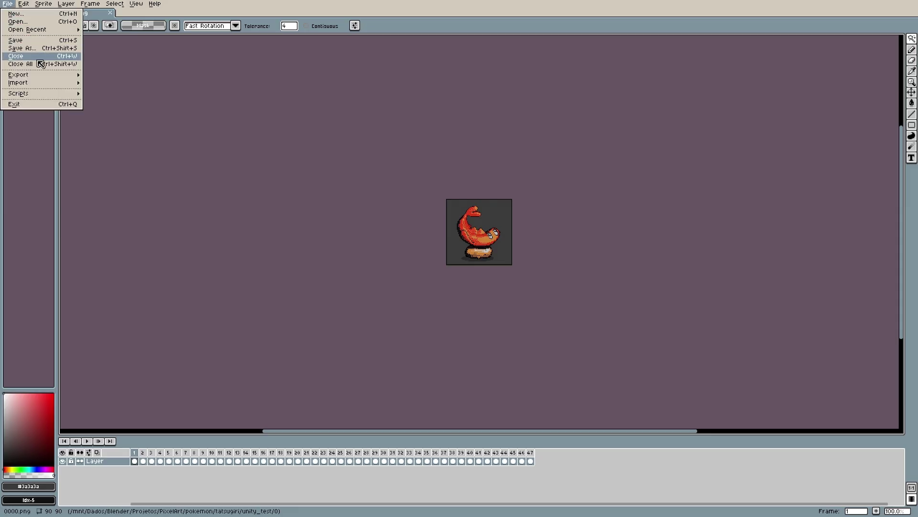
left_click(101, 83)
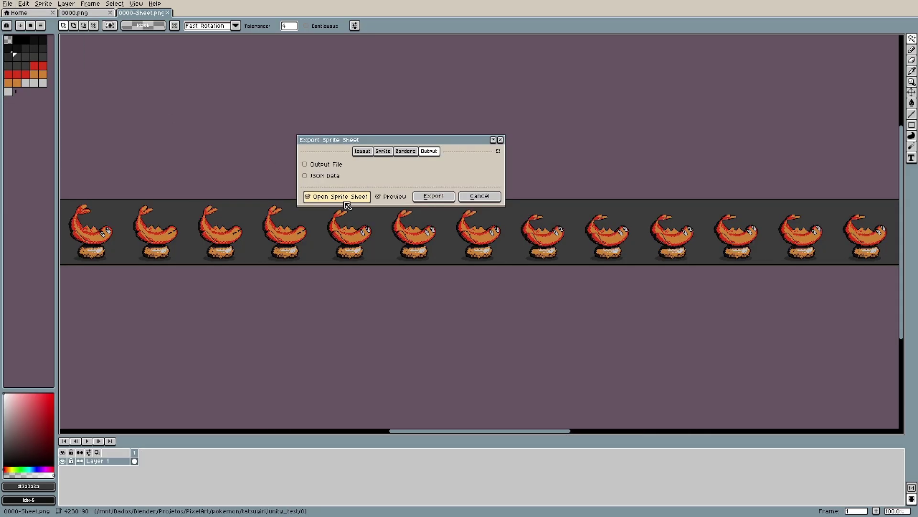
left_click(433, 196)
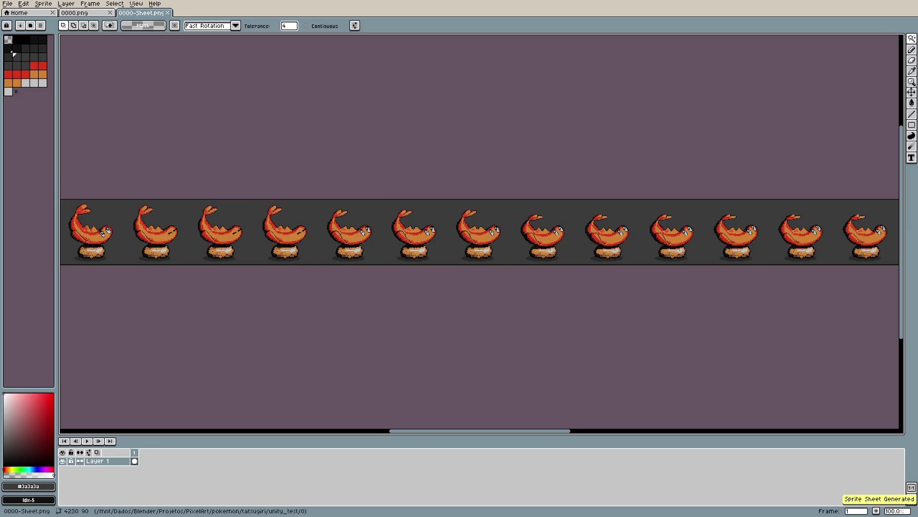
scroll(448, 219, "down", 5)
scroll(449, 219, "up", 5)
scroll(449, 219, "up", 3)
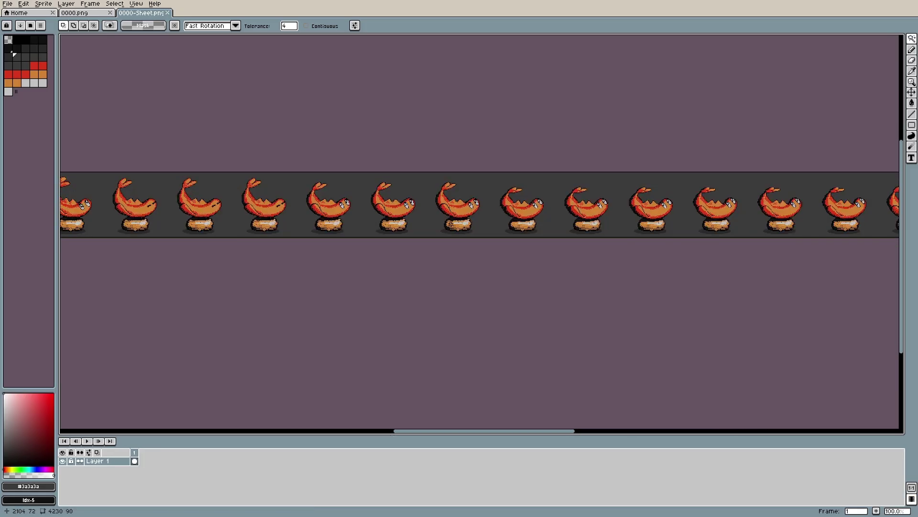
Step: Delete the sheet's dark background using the magic wand with Contiguous off
left_click(310, 27)
left_click(427, 179)
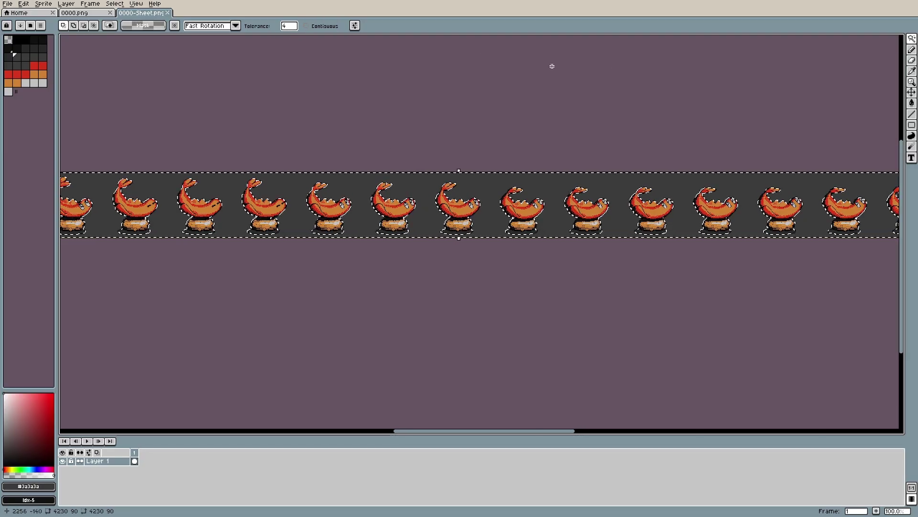
key("Delete")
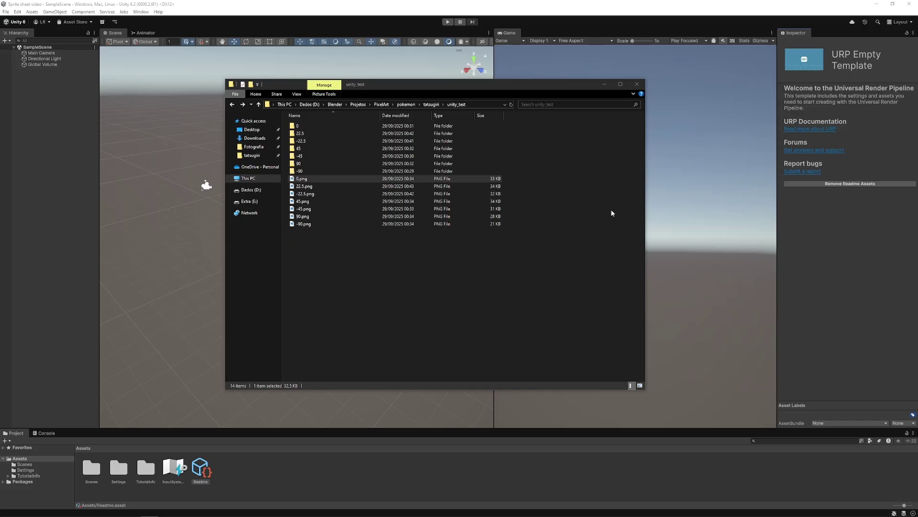
Step: Import the sheet as a Sprite with Point filtering, max size 16384 and no compression
mouse_move(475, 276)
left_mouse_down()
mouse_move(320, 481)
mouse_move(317, 474)
left_mouse_up()
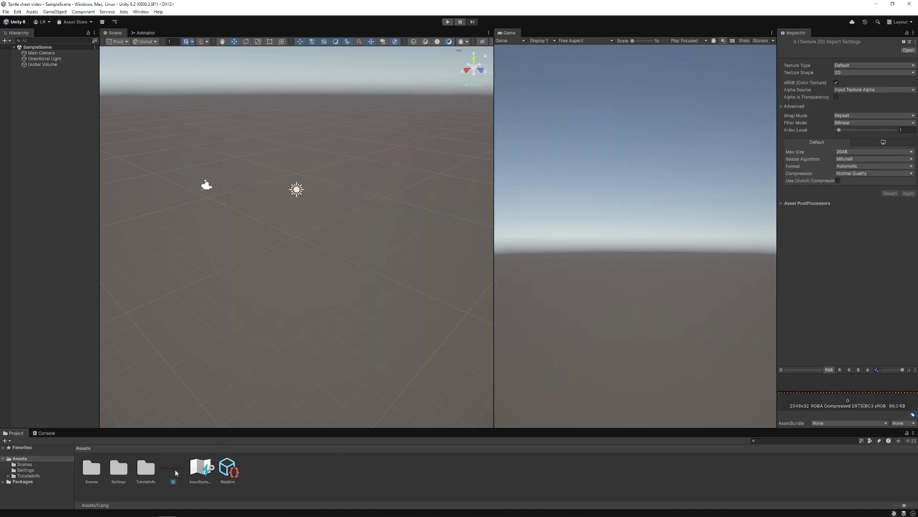
left_click(837, 68)
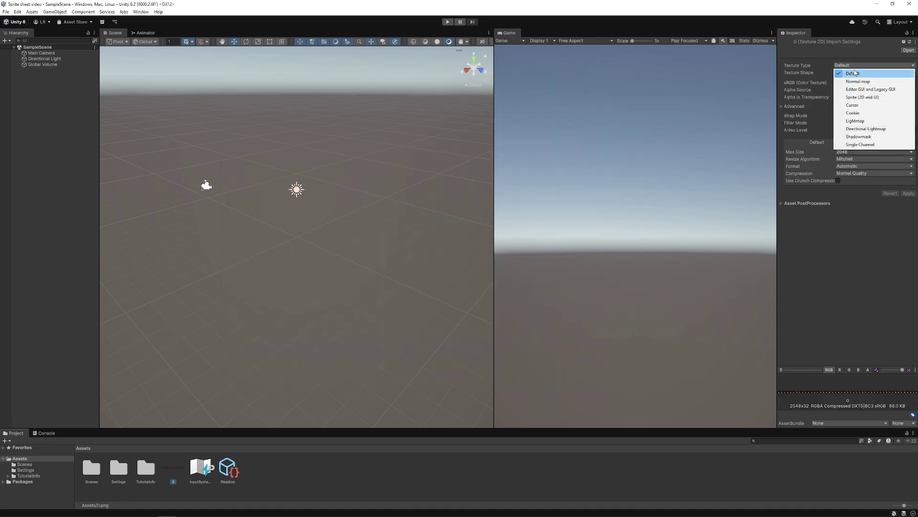
left_click(858, 98)
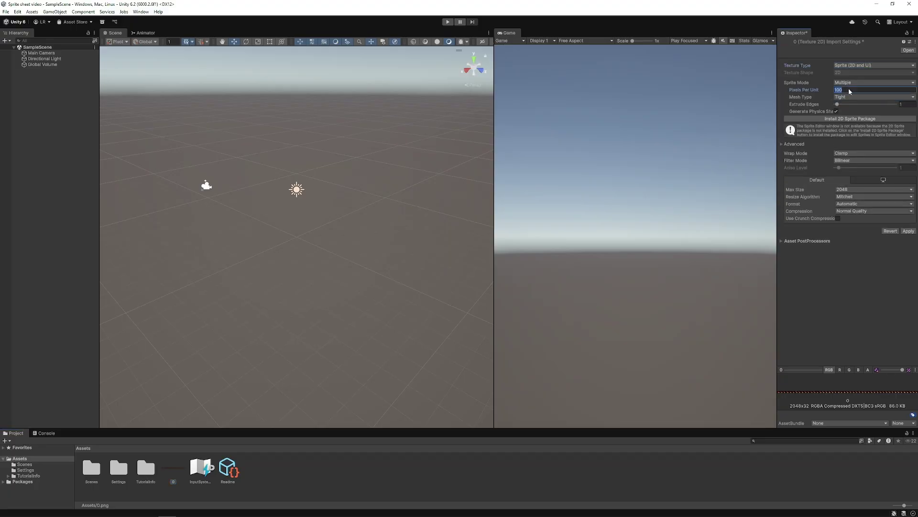
left_click(873, 160)
type("32")
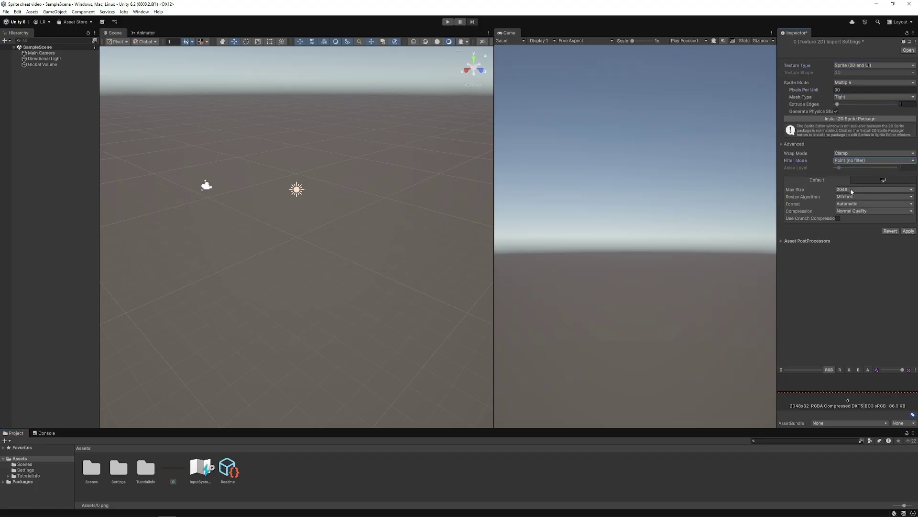
left_click(874, 189)
left_click(857, 269)
left_click(873, 211)
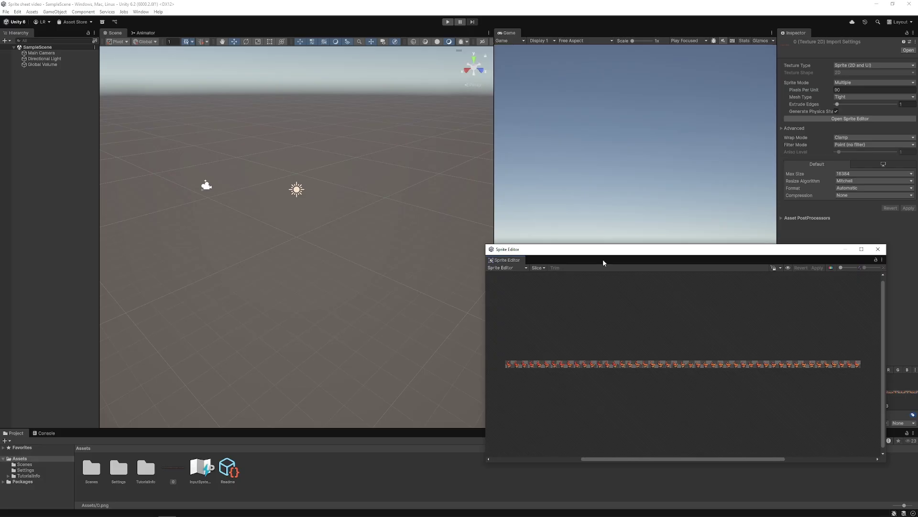
scroll(682, 359, "up", 5)
Step: Slice the sheet into a 90×90 grid with bottom pivots and apply
left_click(539, 267)
left_click(606, 283)
double_click(594, 291)
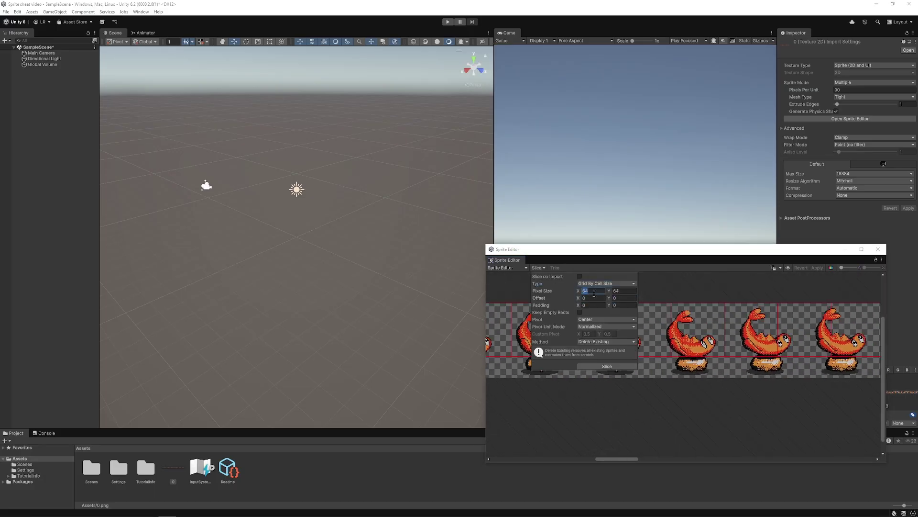
left_click(606, 319)
left_click(595, 370)
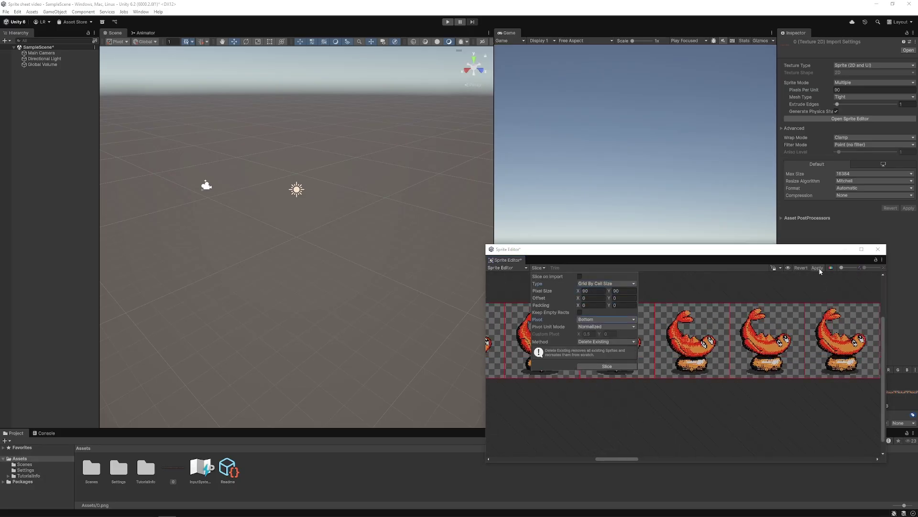
left_click(817, 268)
left_click(881, 249)
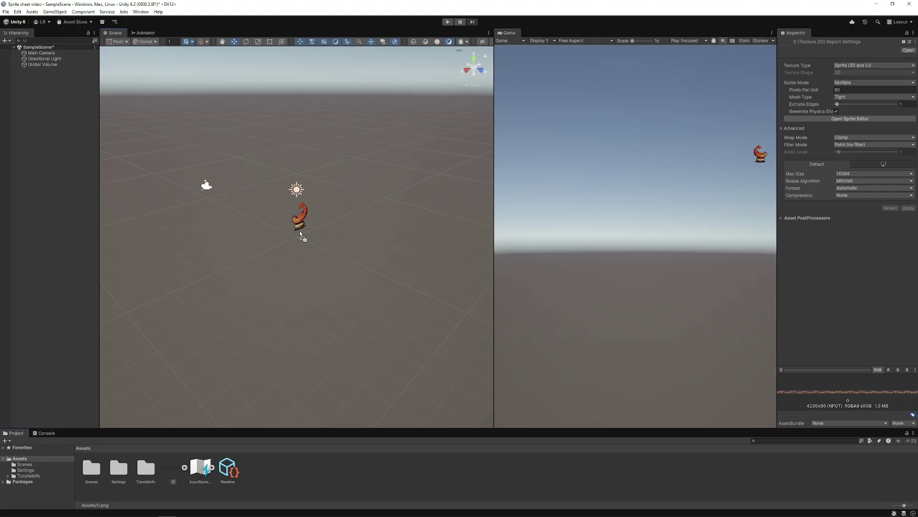
Step: Drop the sliced Tatsugiri sprites into the scene, save the new animation clip, and run the game
left_click_drag(301, 235, 302, 236)
left_click(284, 219)
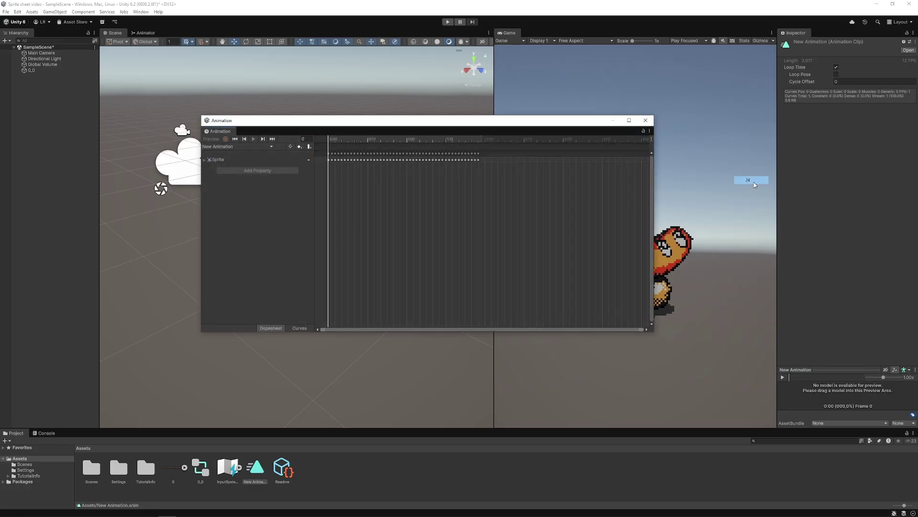
left_click(448, 21)
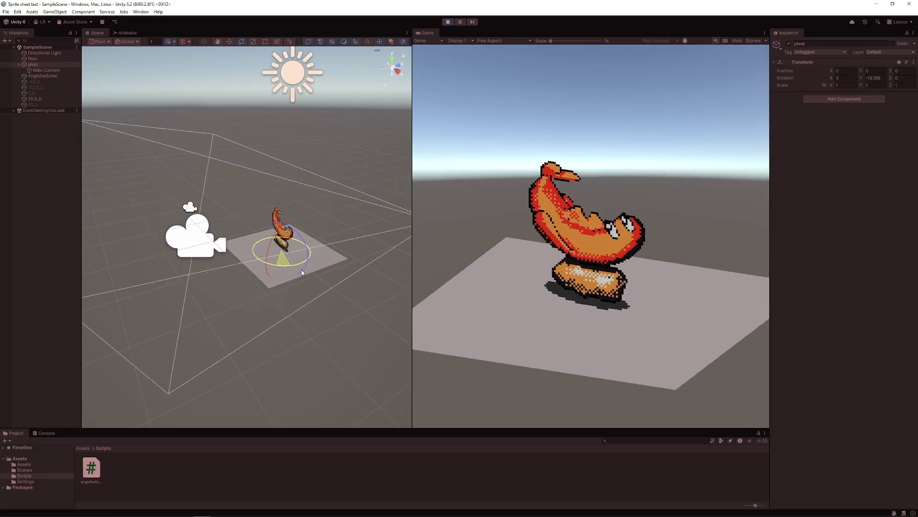
scroll(309, 270, "down", 3)
Step: Drag the pivot's Y rotation ring to orbit the camera around Tatsugiri
left_click_drag(316, 270, 210, 256)
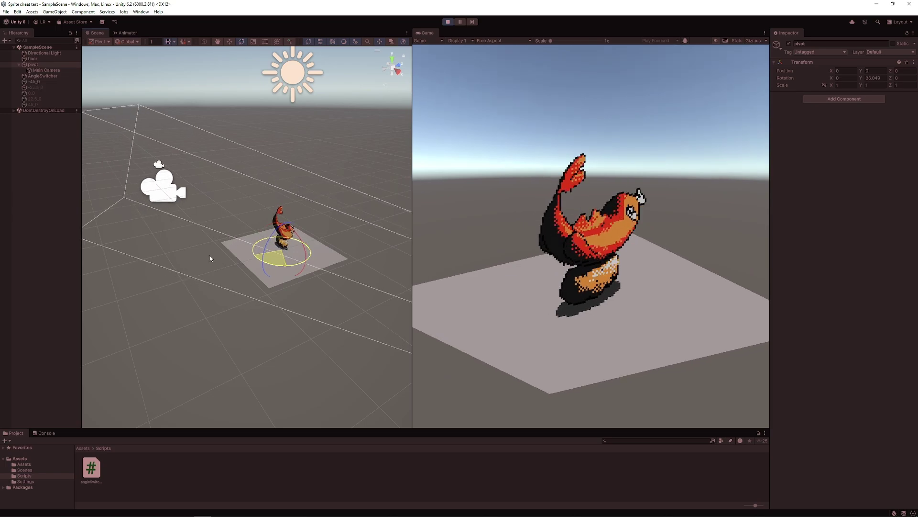